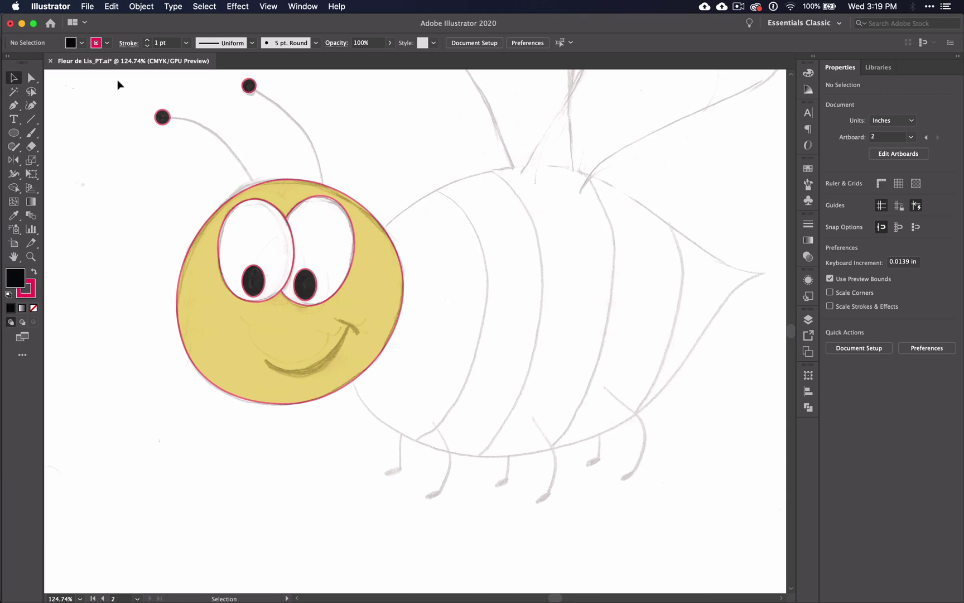
Marquee-select the head, eyes, pupils and antenna tips and group them with Cmd+G
drag(118, 85, 383, 404)
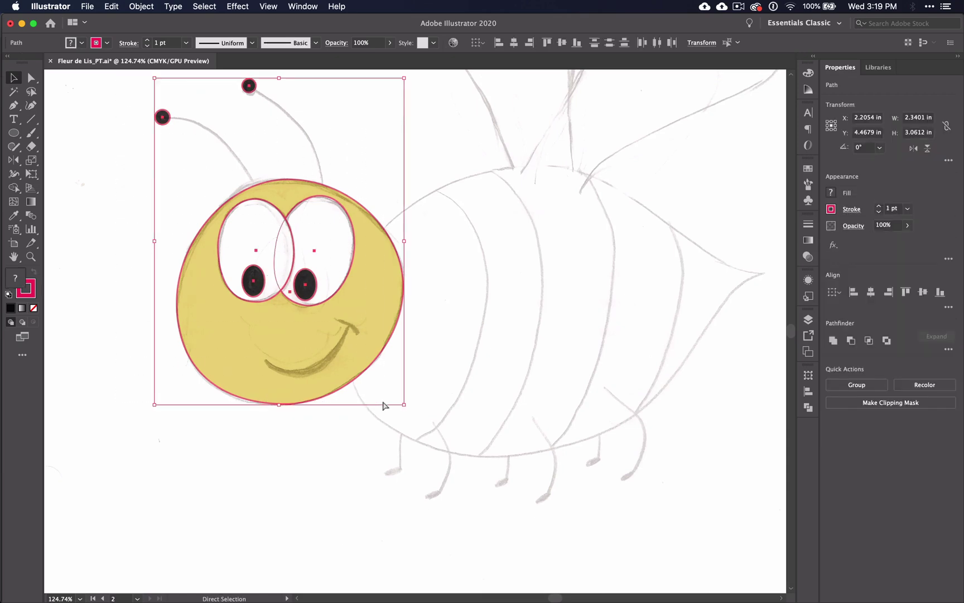
key(super+g)
click(141, 6)
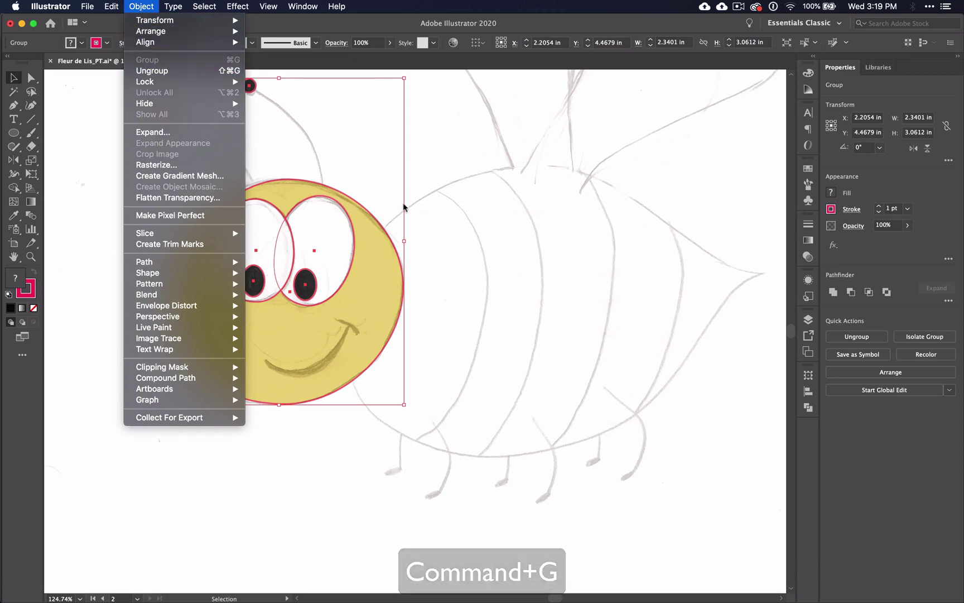
click(420, 220)
click(14, 134)
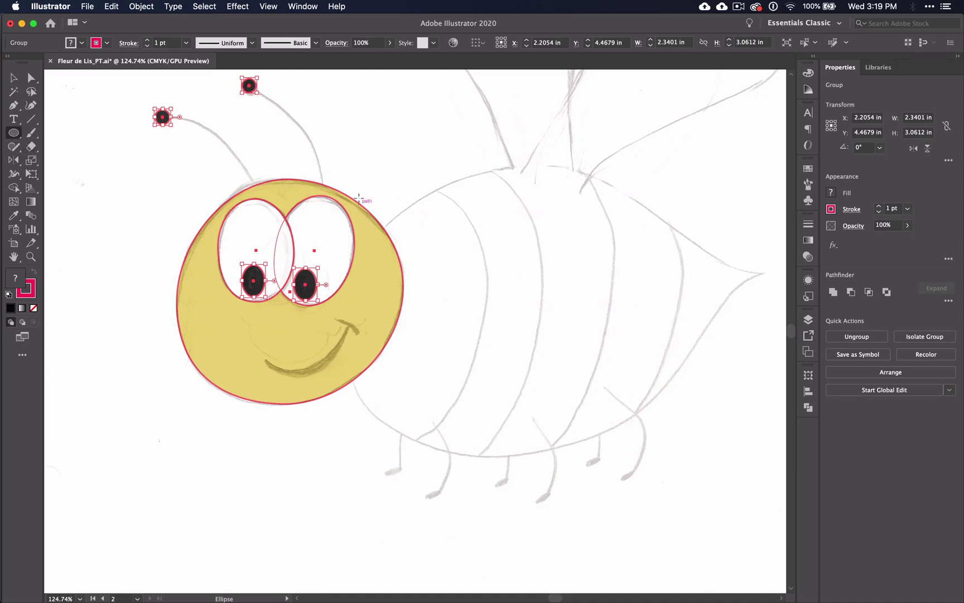
mouse_move(346, 191)
mouse_down()
mouse_move(758, 422)
mouse_move(685, 458)
mouse_up()
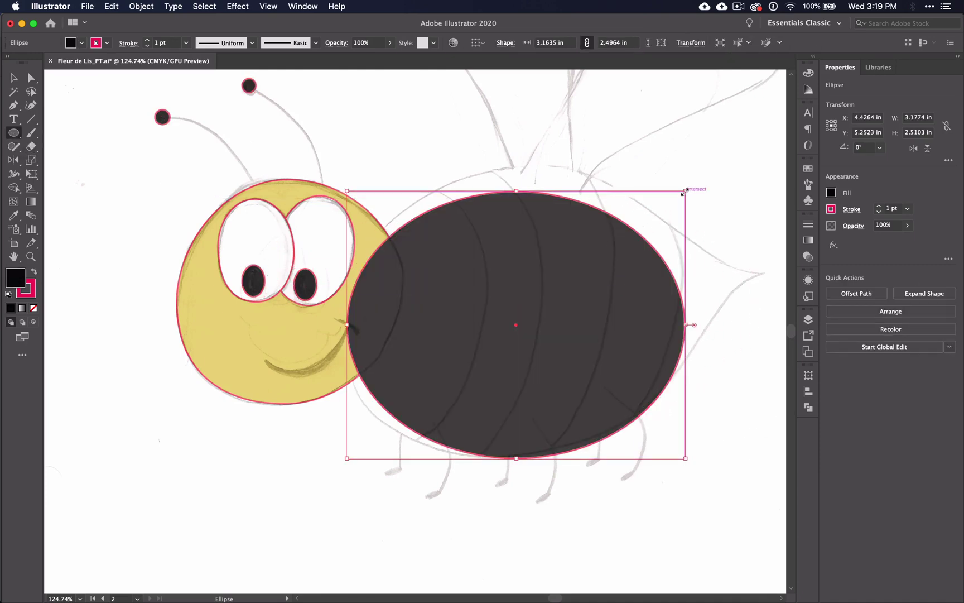
drag(685, 191, 708, 165)
key(p)
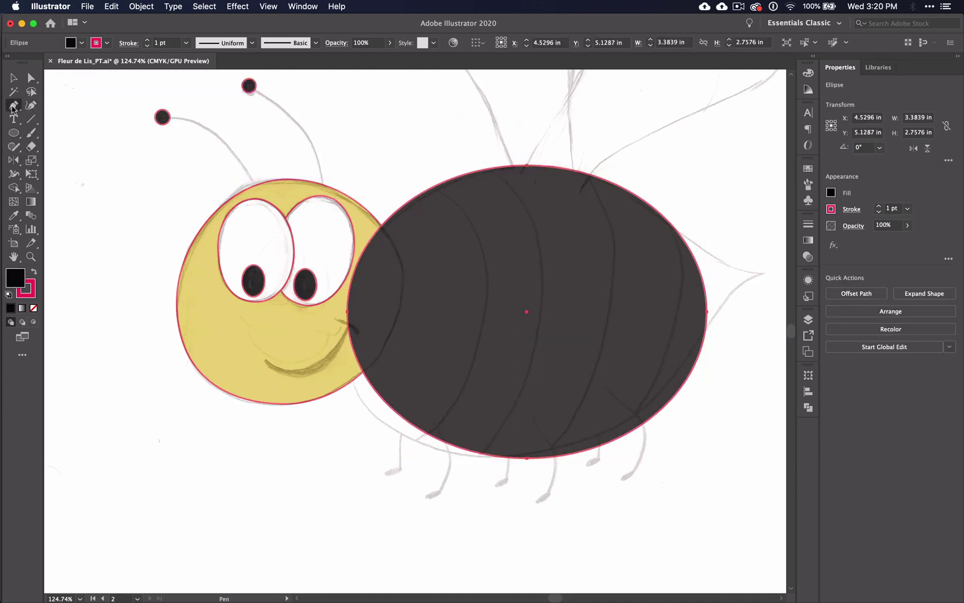
drag(707, 311, 763, 279)
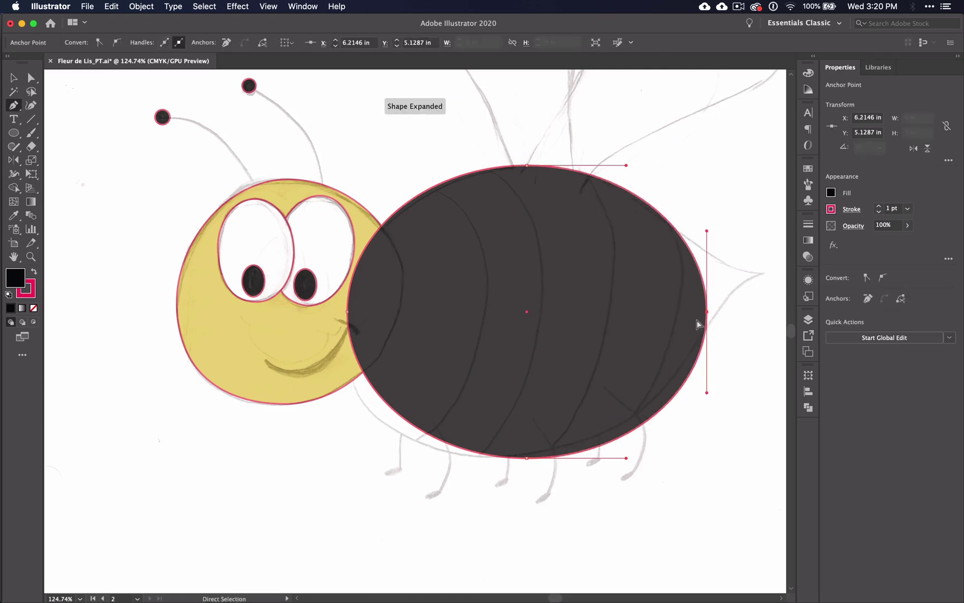
drag(707, 312, 763, 273)
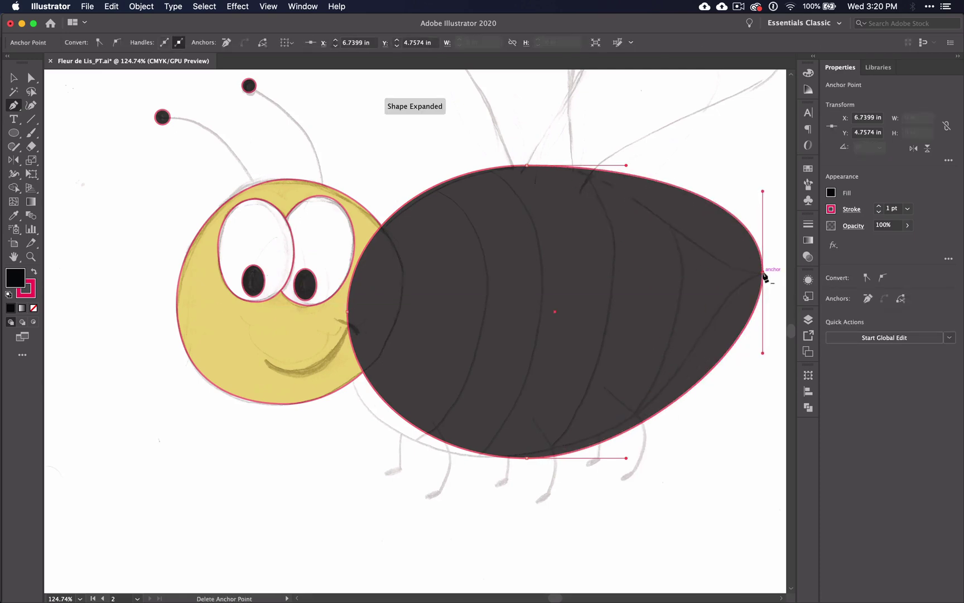
drag(762, 191, 675, 238)
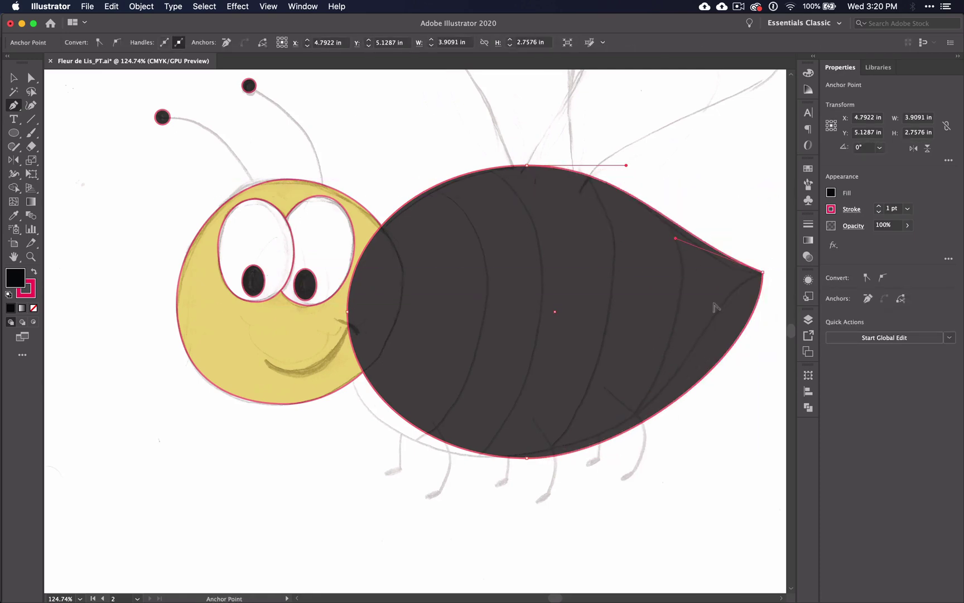
click(763, 274)
drag(763, 353, 692, 310)
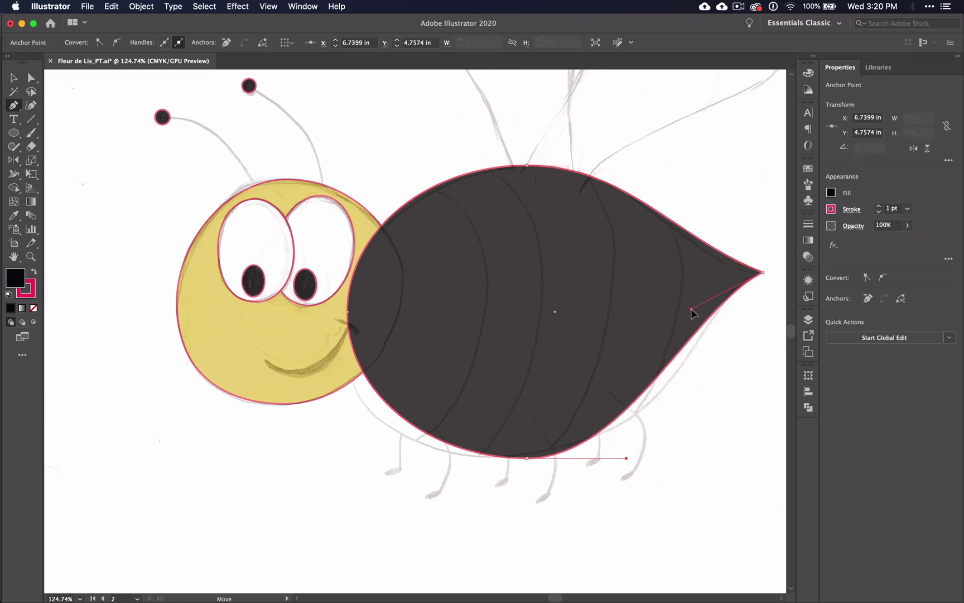
key(super+z)
key(super+z)
key(super+z)
key(super+z)
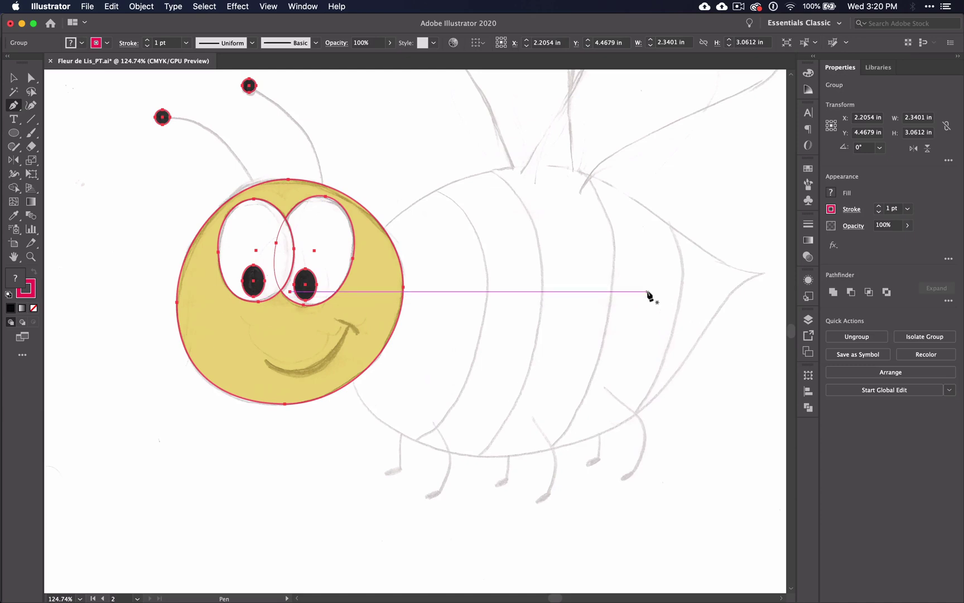
drag(523, 165, 592, 167)
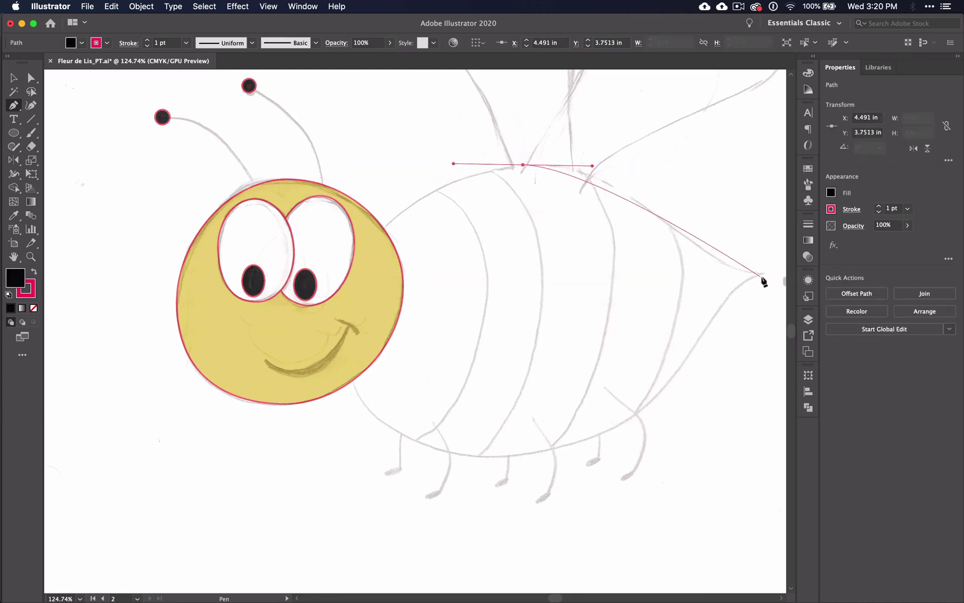
mouse_move(762, 273)
mouse_down()
mouse_move(757, 286)
mouse_move(740, 280)
mouse_move(752, 271)
mouse_up()
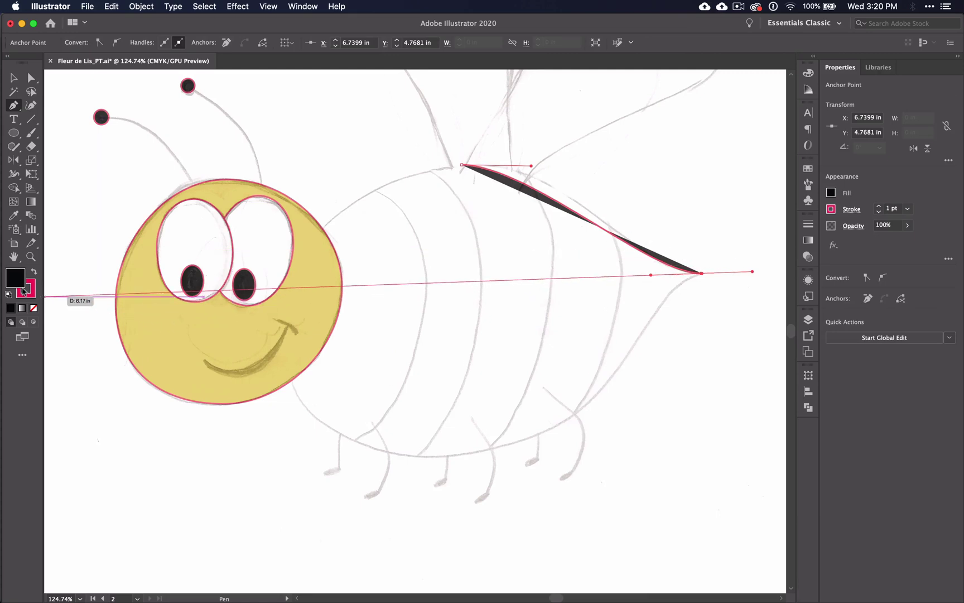
click(33, 308)
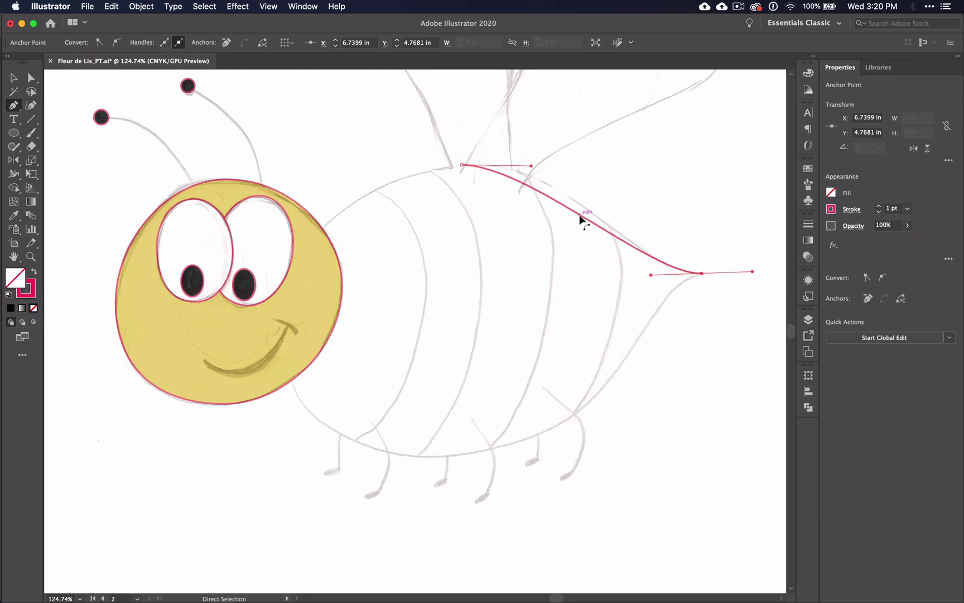
drag(581, 219, 583, 208)
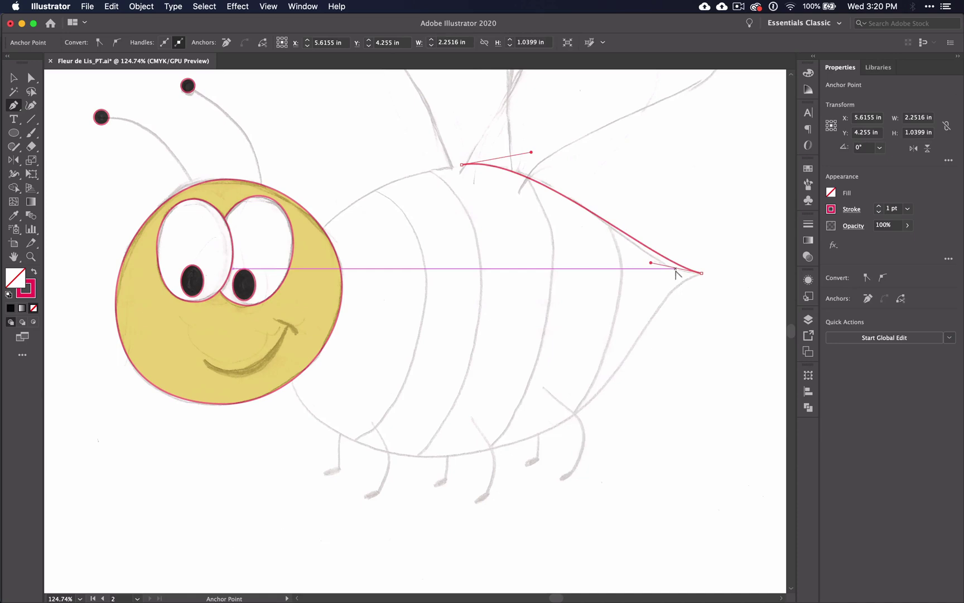
key(cmd+z)
key(cmd+z)
key(cmd+z)
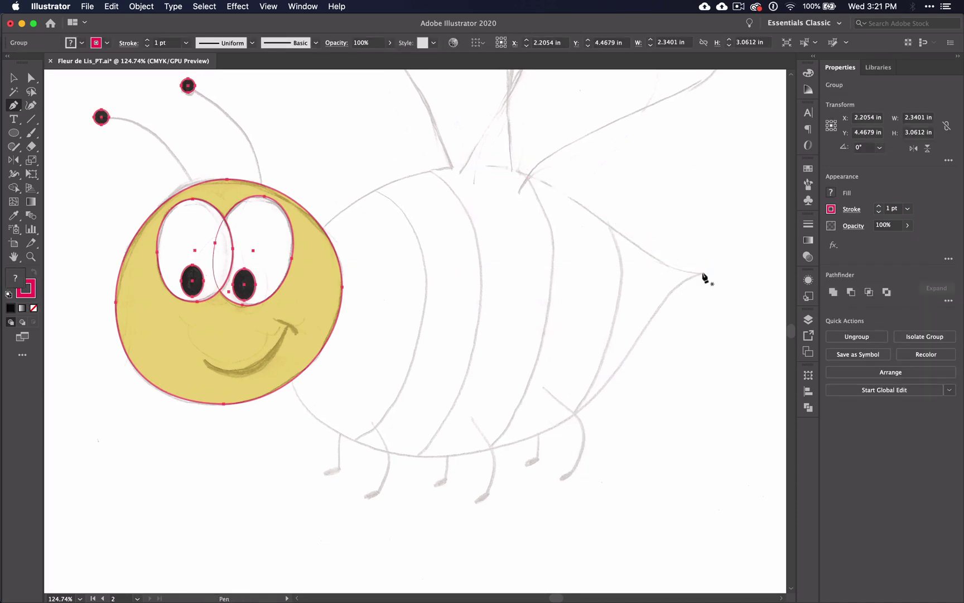
Draw a closed four-point body outline from top to tail tip, bottom and smile, with no fill
click(461, 167)
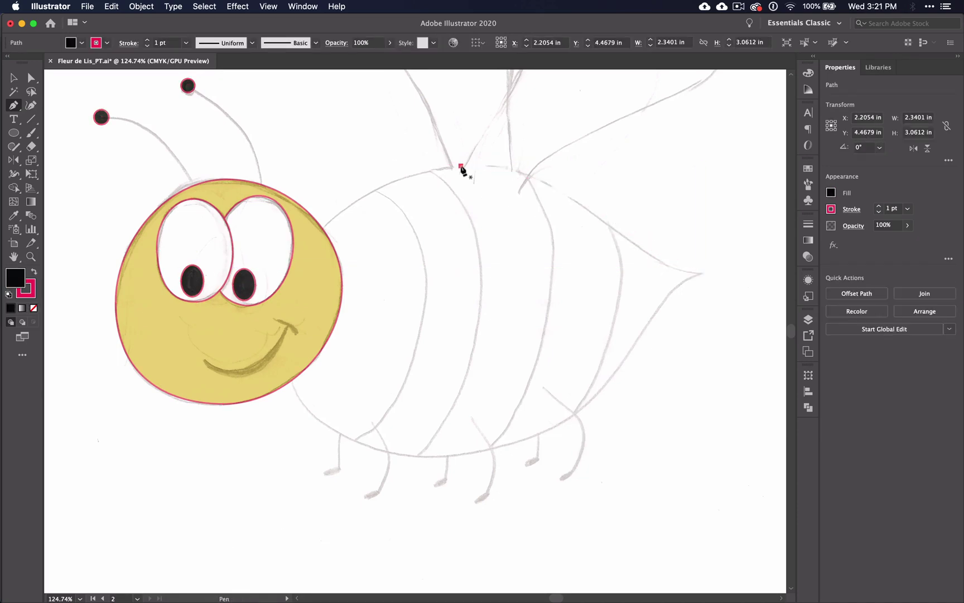
click(702, 273)
click(473, 451)
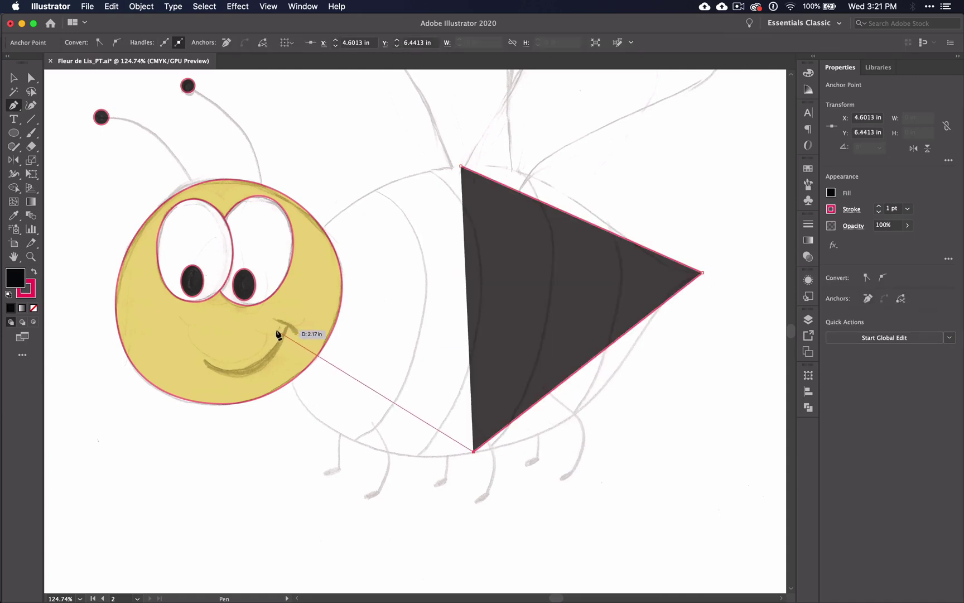
click(276, 330)
click(461, 166)
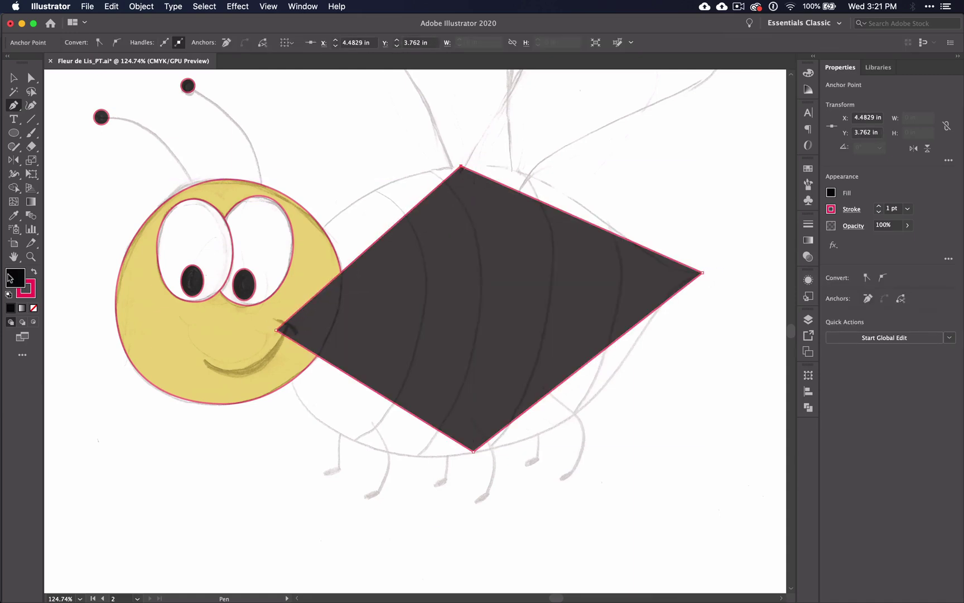
click(33, 308)
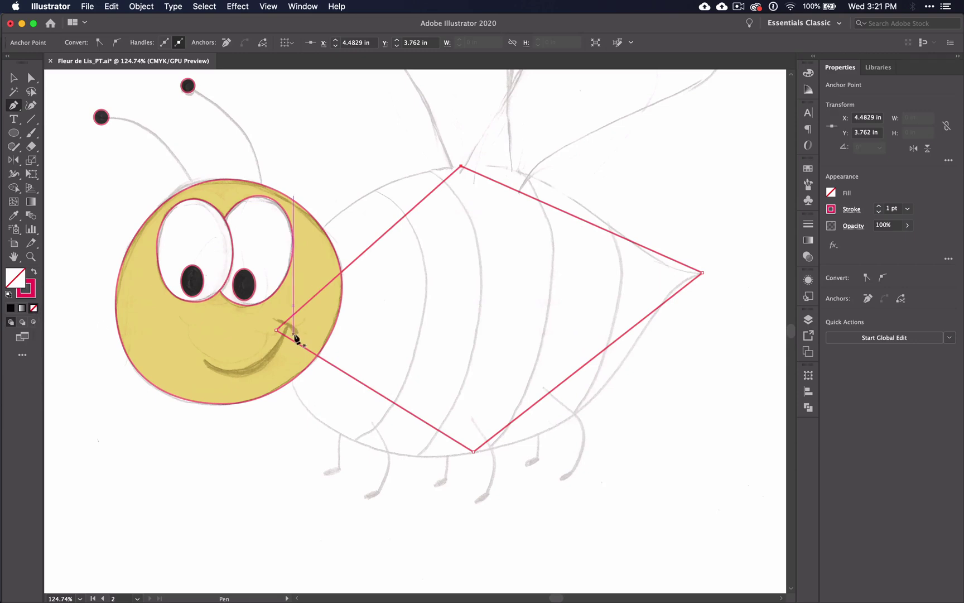
Drag the anchor handles to curve the upper and lower edges into a pointed tail tip
drag(461, 165, 546, 166)
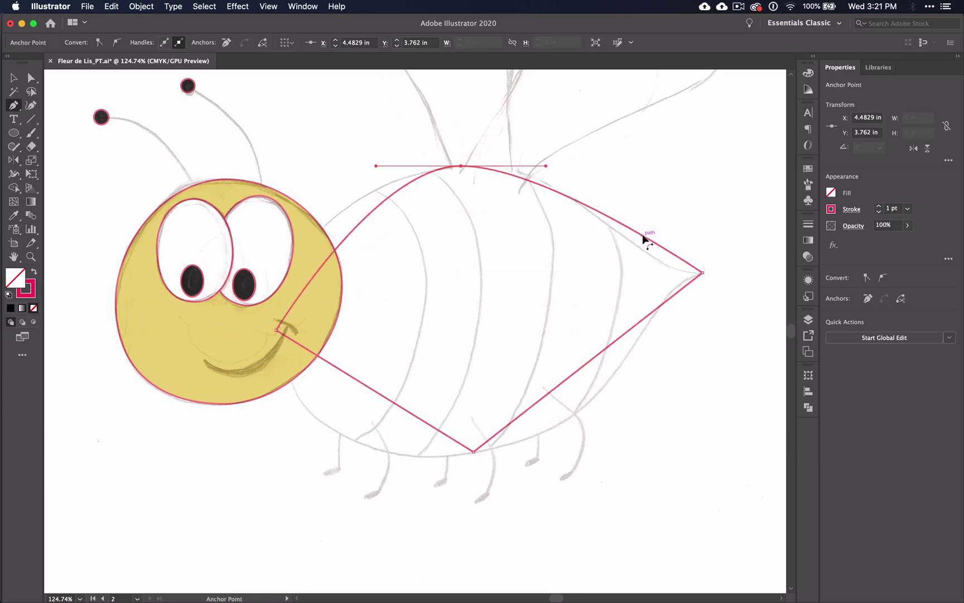
drag(646, 241, 637, 250)
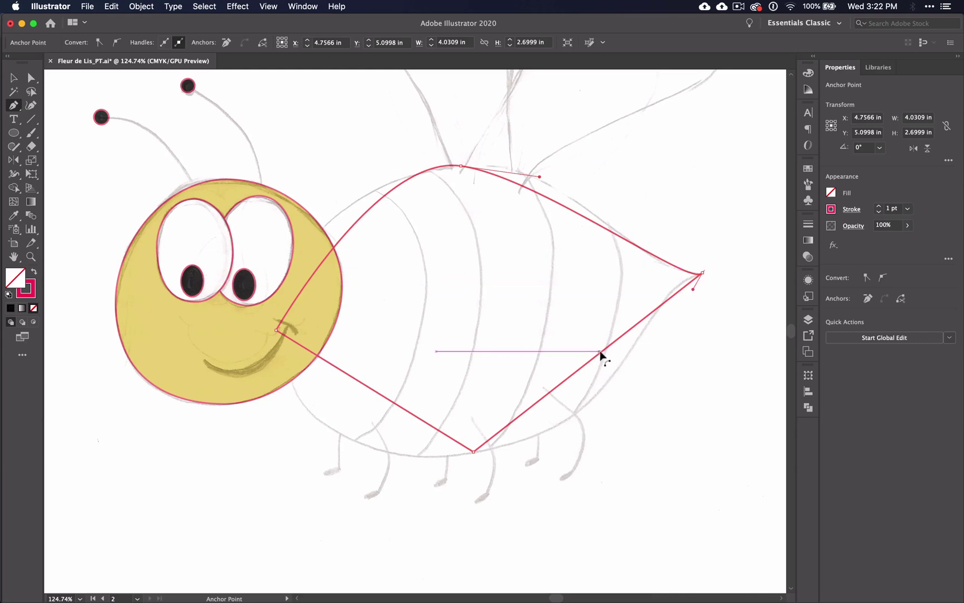
drag(602, 351, 645, 305)
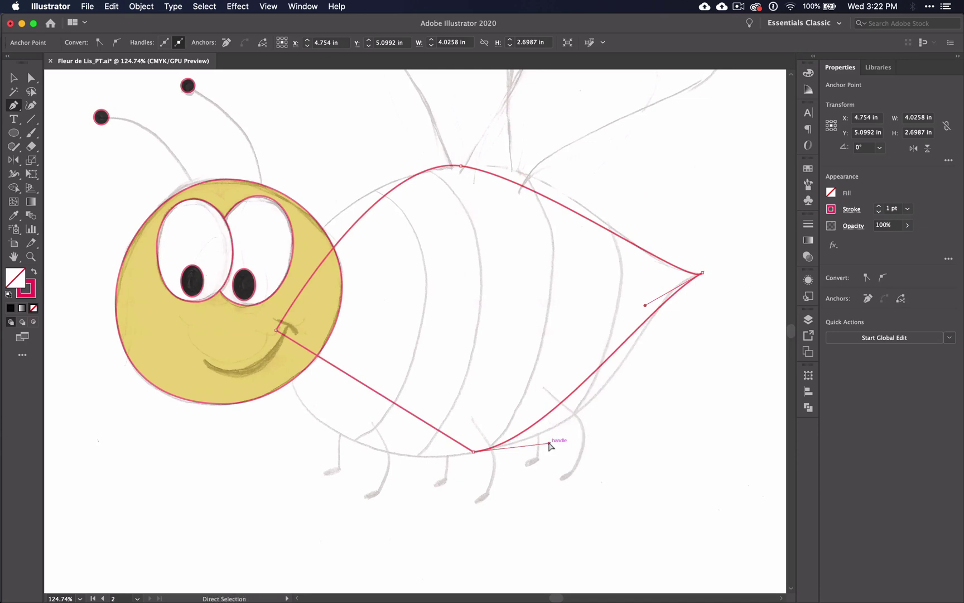
drag(549, 442, 632, 417)
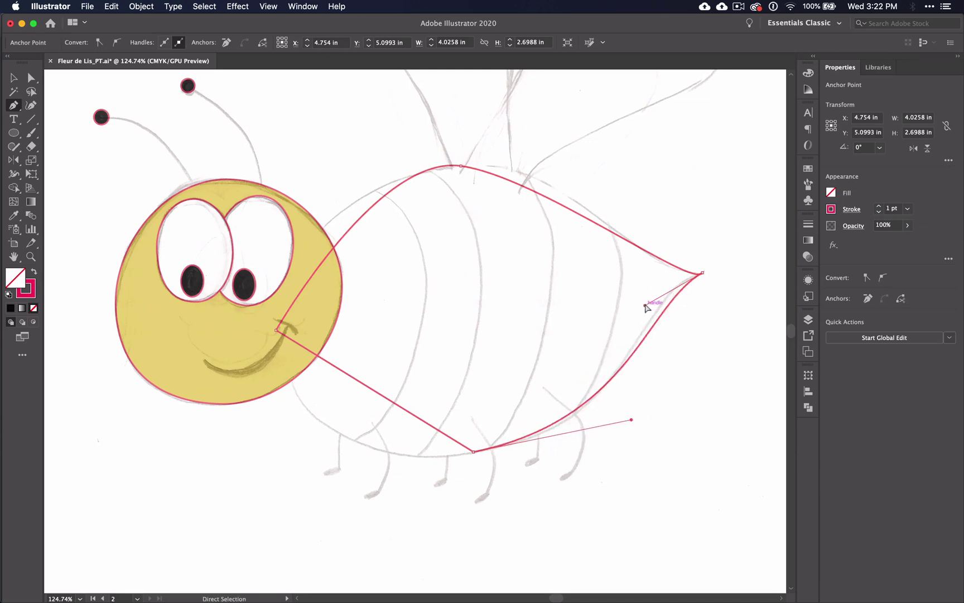
drag(645, 306, 622, 314)
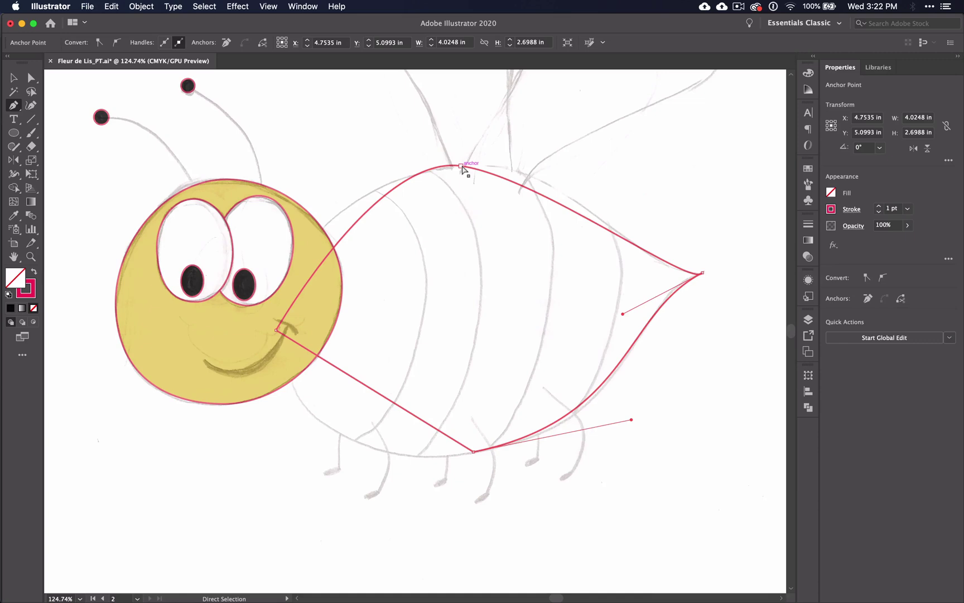
drag(461, 166, 586, 163)
click(702, 274)
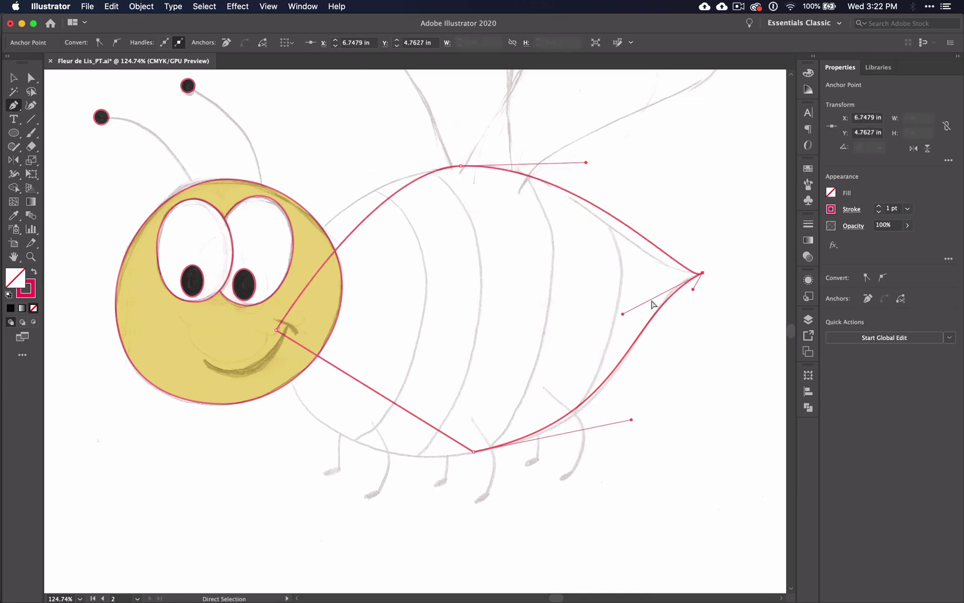
drag(622, 314, 632, 300)
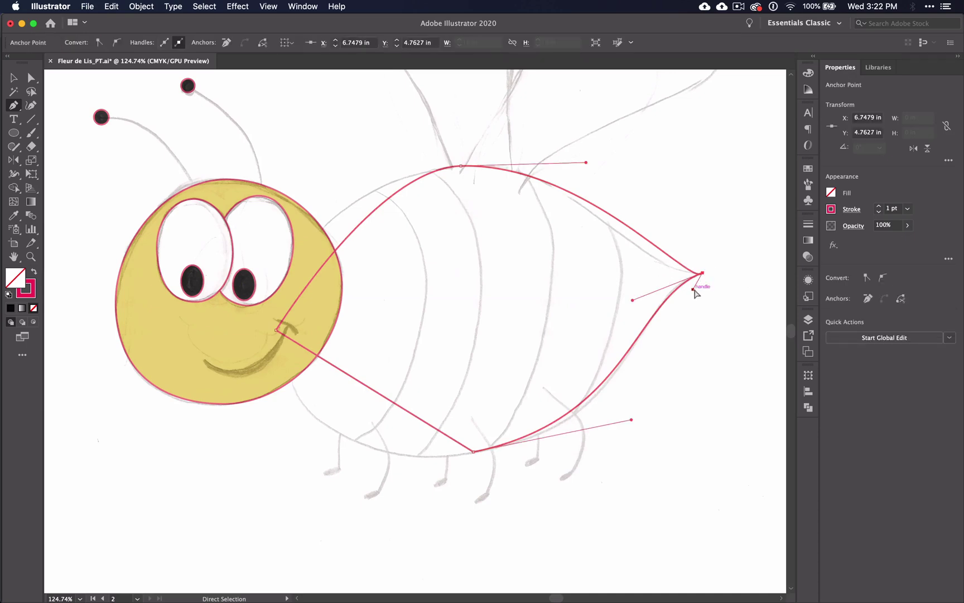
drag(693, 289, 620, 269)
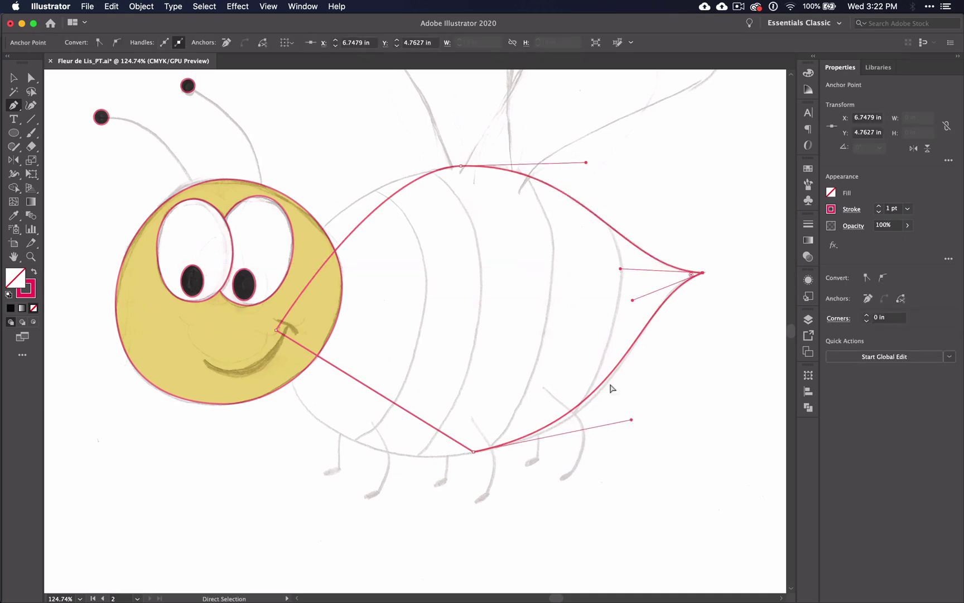
Reshape the lower curve leading into the tail and flatten the lower-right body edge
click(693, 277)
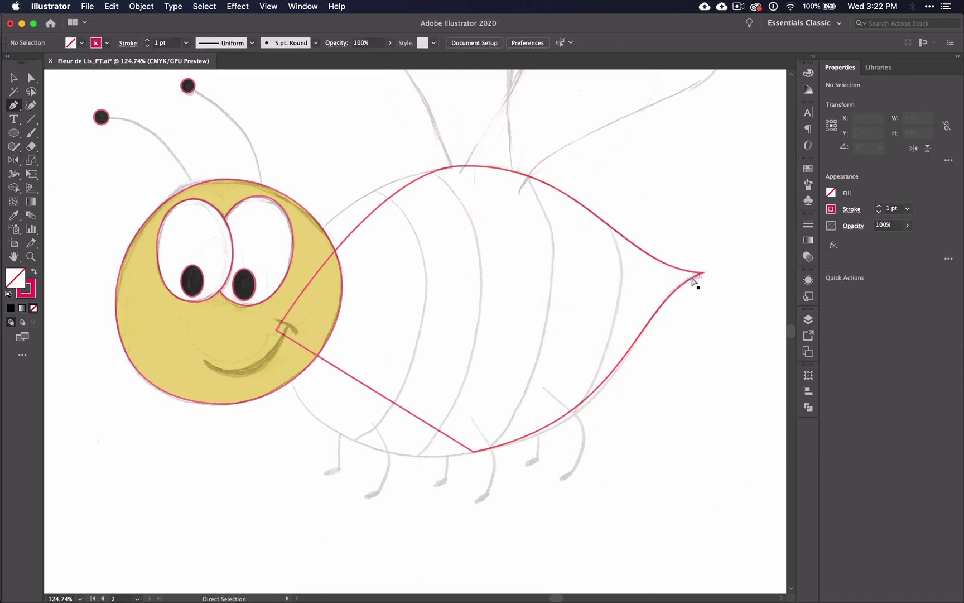
click(701, 273)
mouse_move(632, 301)
mouse_down()
mouse_move(622, 323)
mouse_move(623, 313)
mouse_up()
drag(633, 421, 621, 439)
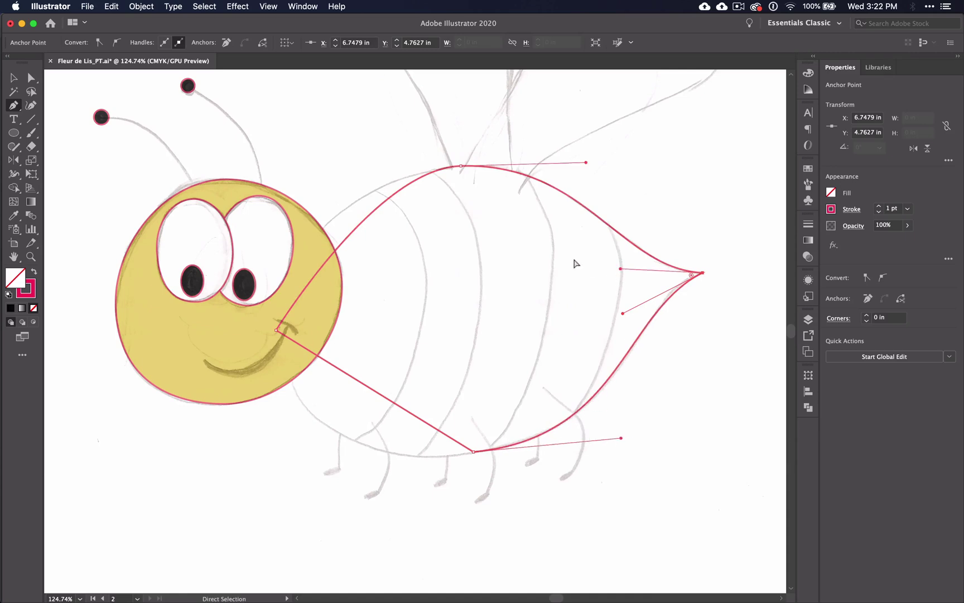
Turn the left corner into a smooth curve and round the bottom and left body curves
drag(276, 330, 283, 215)
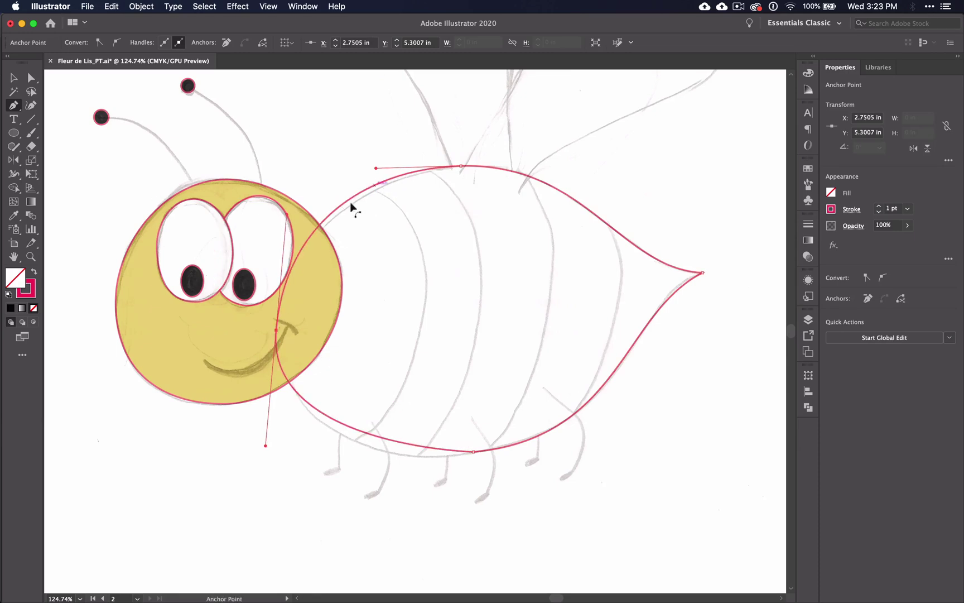
click(448, 450)
drag(447, 450, 371, 449)
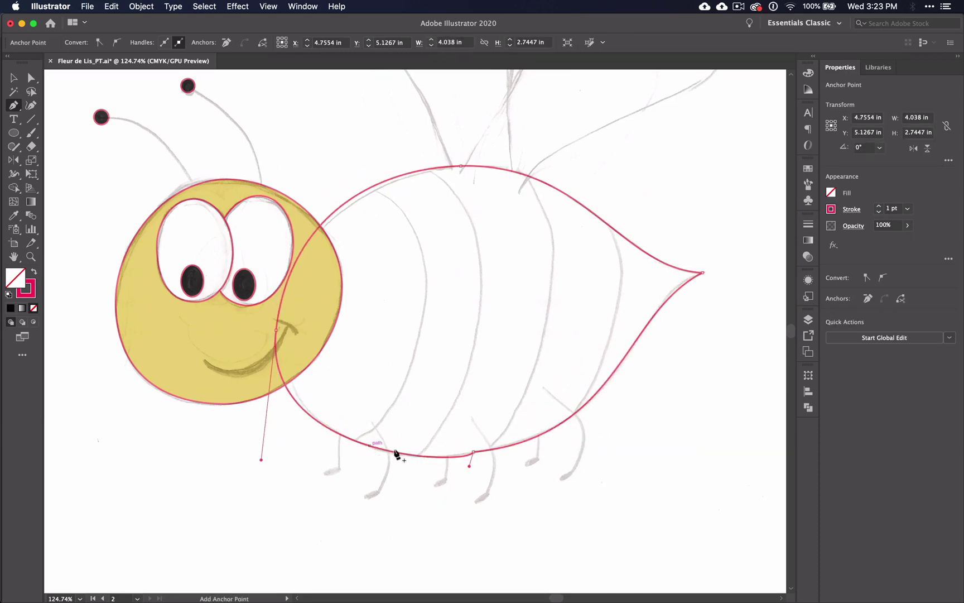
click(343, 209)
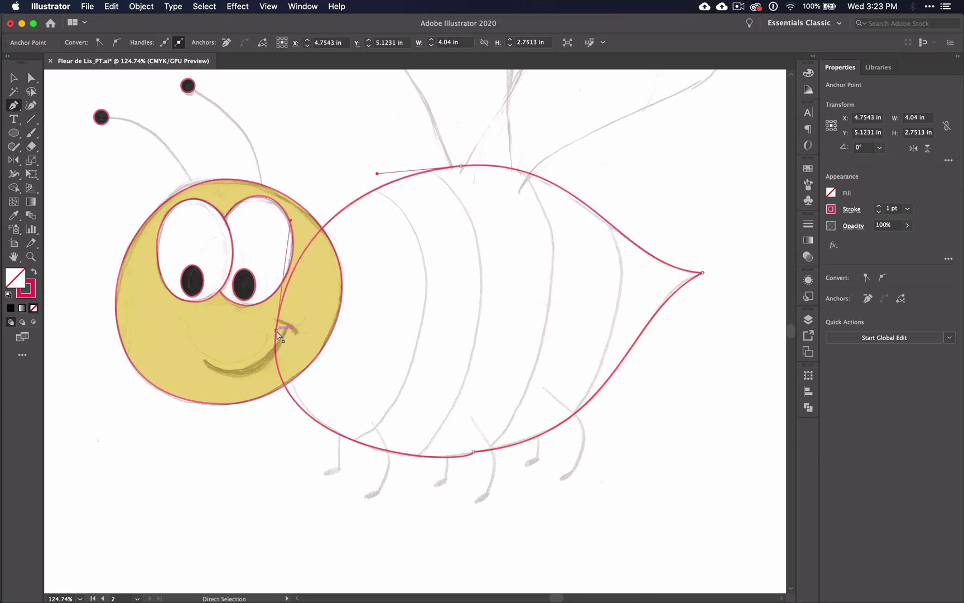
drag(278, 338, 271, 442)
drag(281, 223, 280, 236)
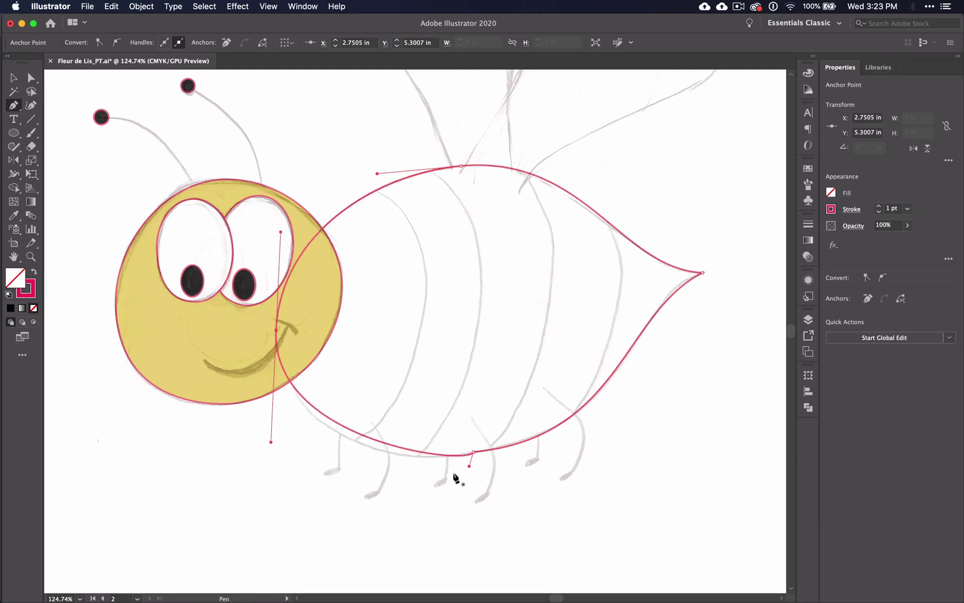
Convert the bottom anchor to smooth and refit the lower-right and bottom curves to the sketch
scroll(484, 454, up, 5)
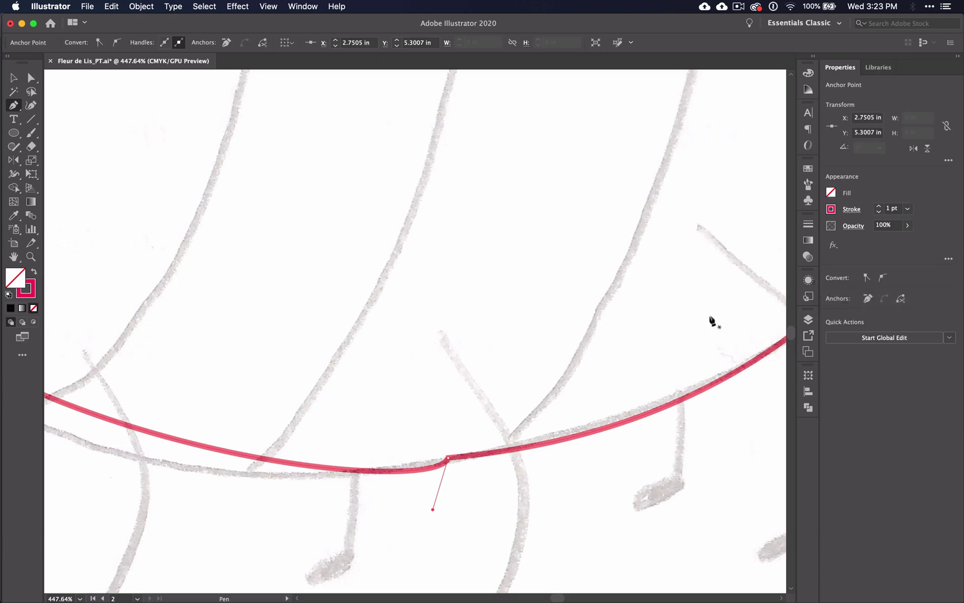
click(448, 458)
click(882, 278)
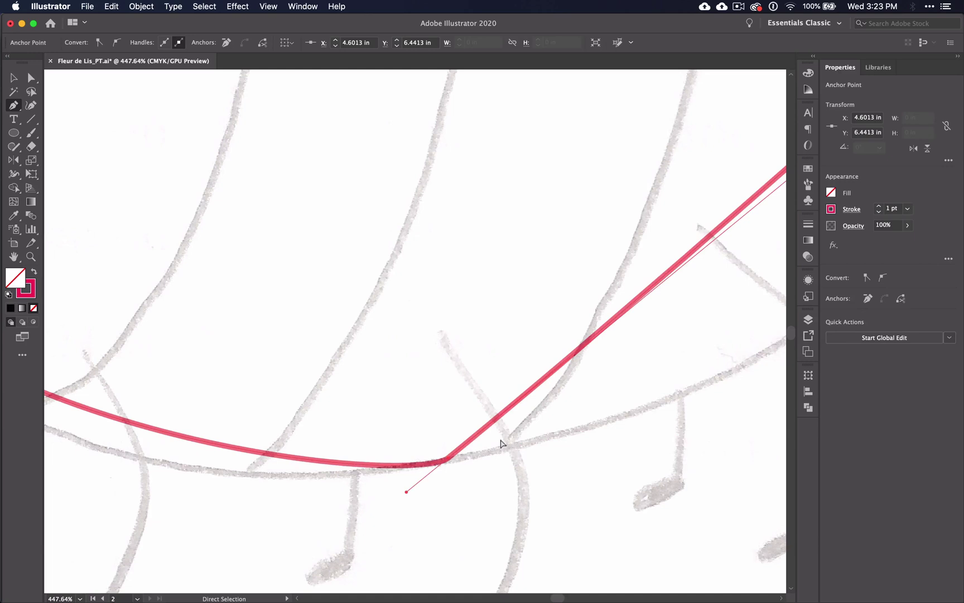
scroll(478, 448, down, 6)
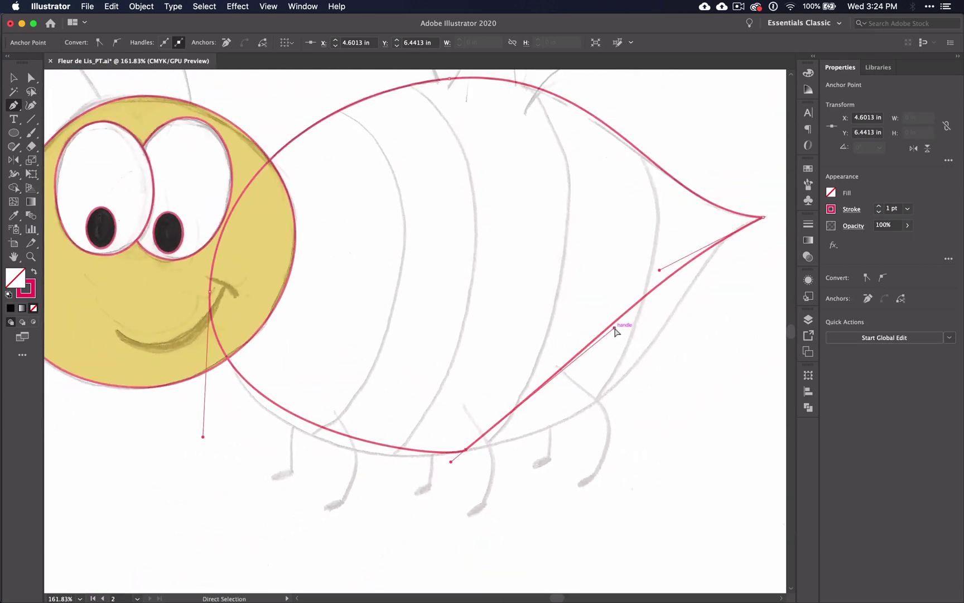
drag(614, 328, 639, 431)
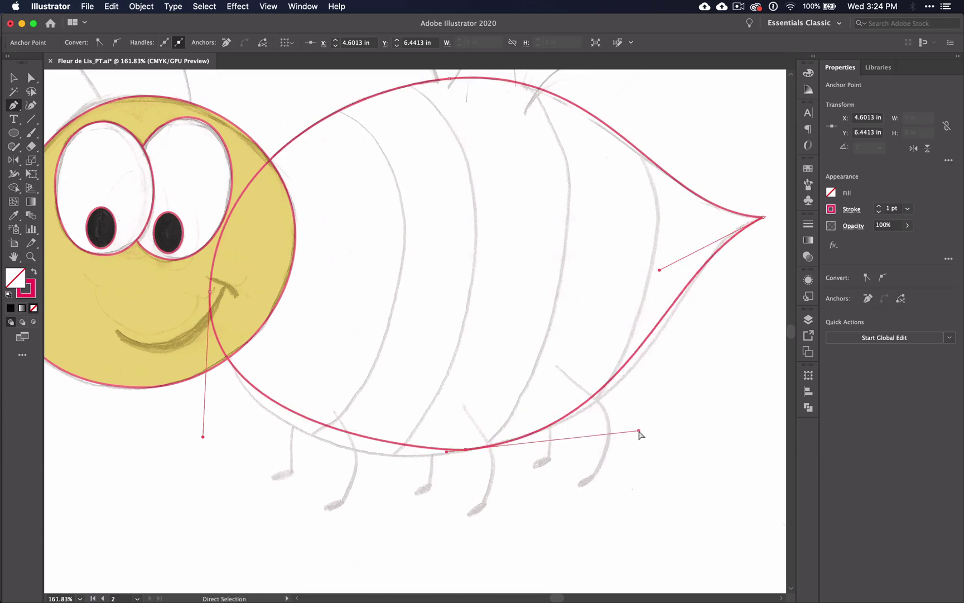
drag(660, 269, 657, 283)
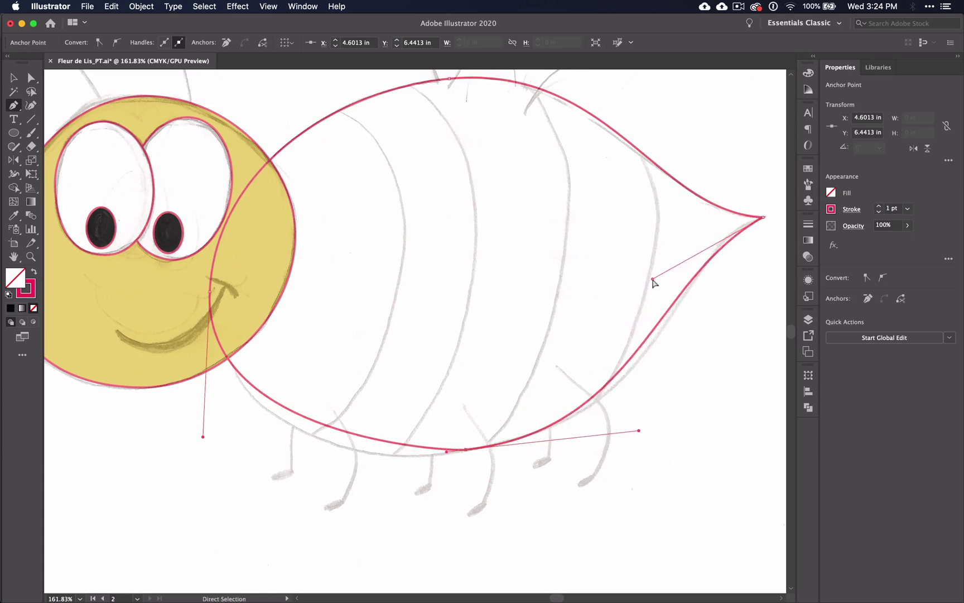
drag(638, 430, 666, 422)
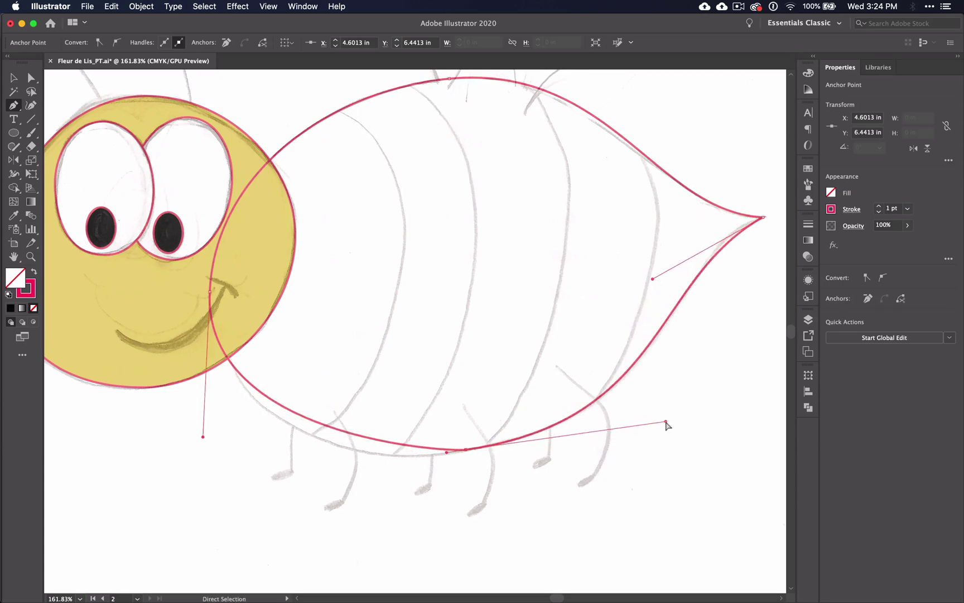
drag(447, 452, 371, 467)
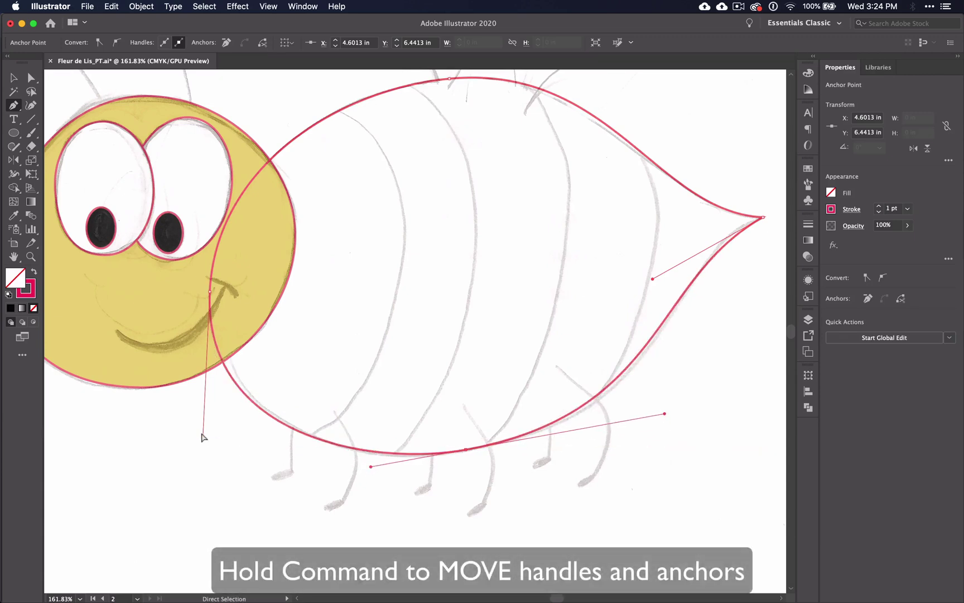
Shorten the left point's lower handle and nudge the left point slightly right along the head
super+click(204, 424)
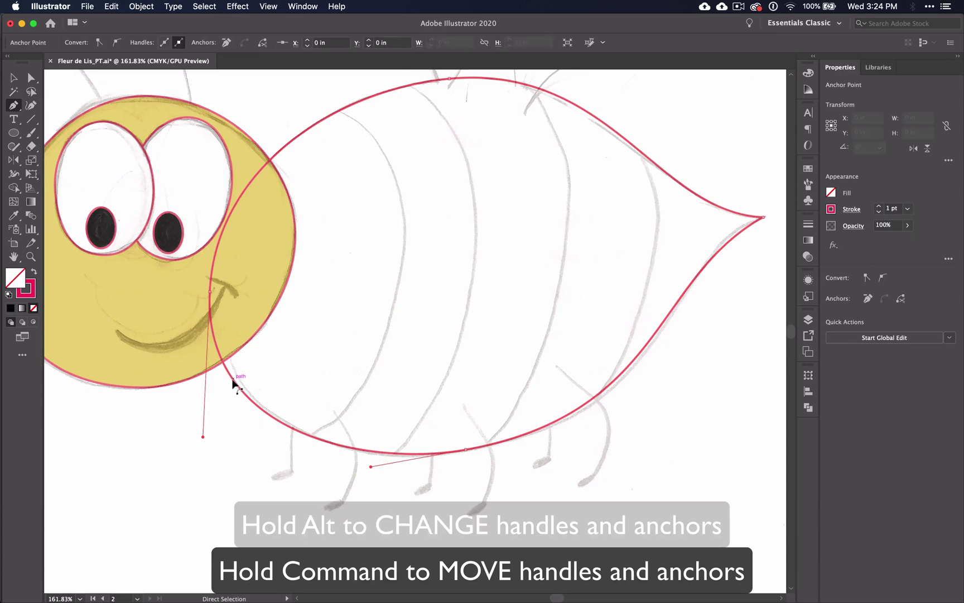
super+drag(204, 436, 203, 426)
super+click(211, 291)
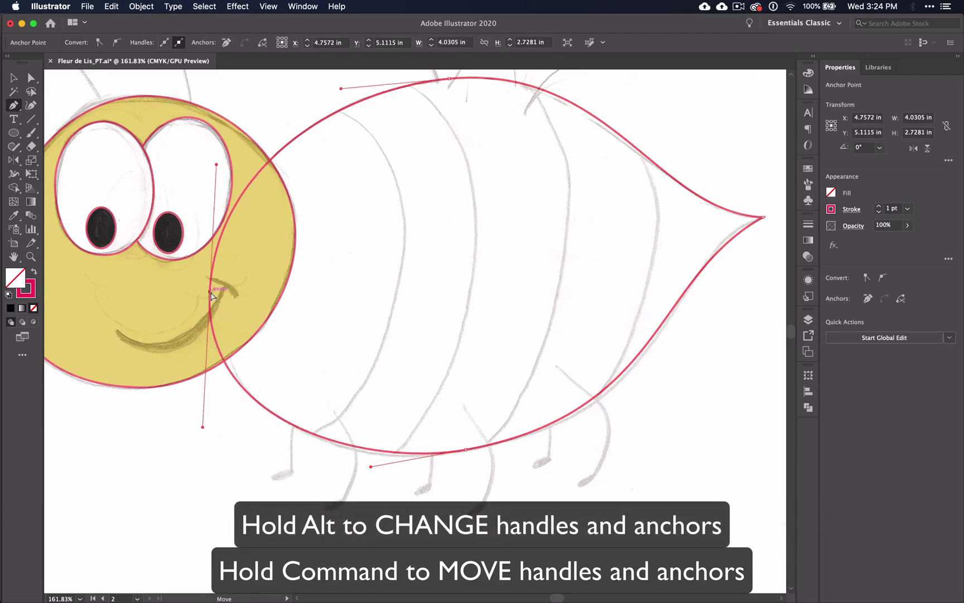
super+drag(211, 292, 215, 289)
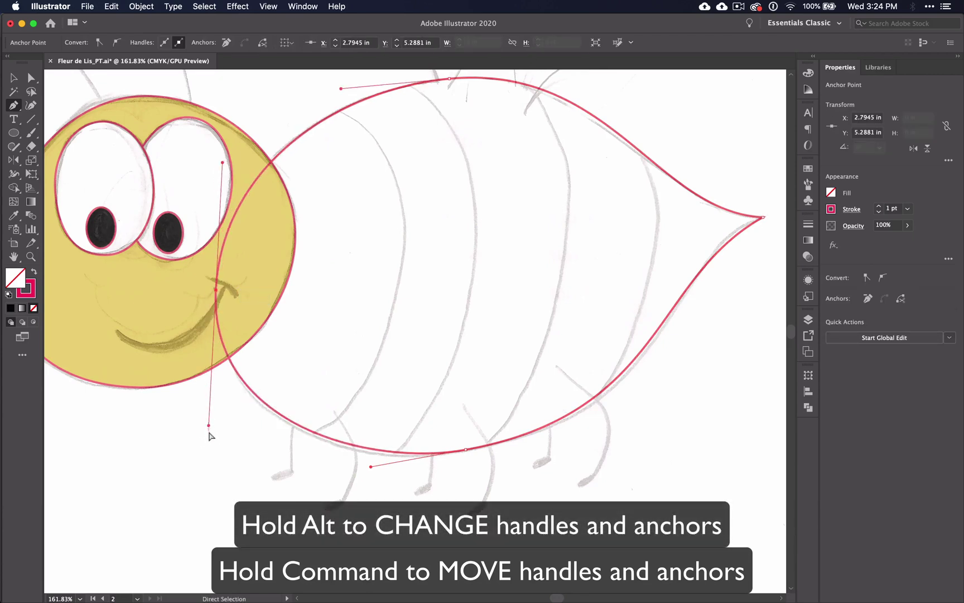
super+click(267, 402)
super+click(208, 425)
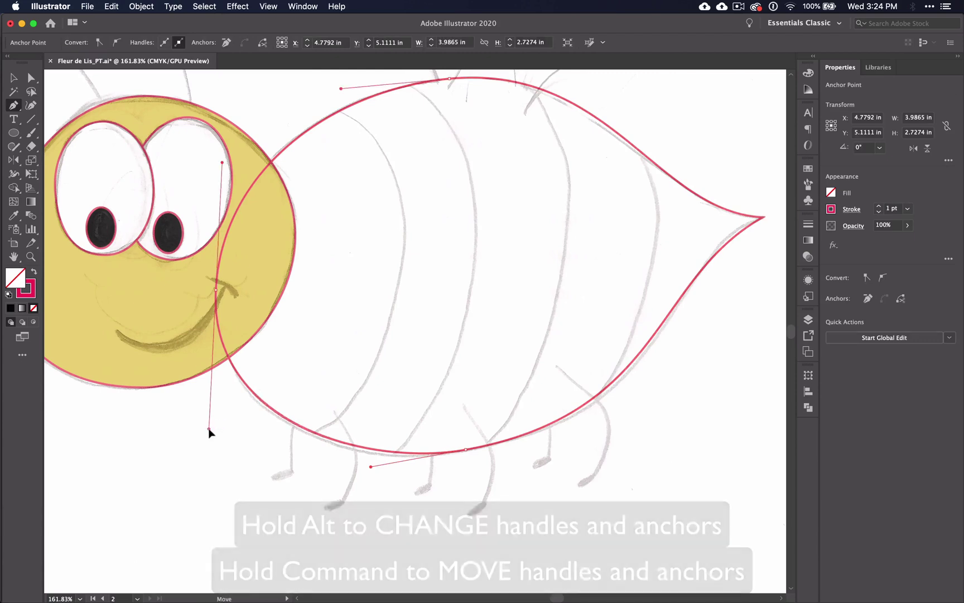
Add and then delete a Curvature point on the upper-left body curve so it follows the sketch
key(super+0)
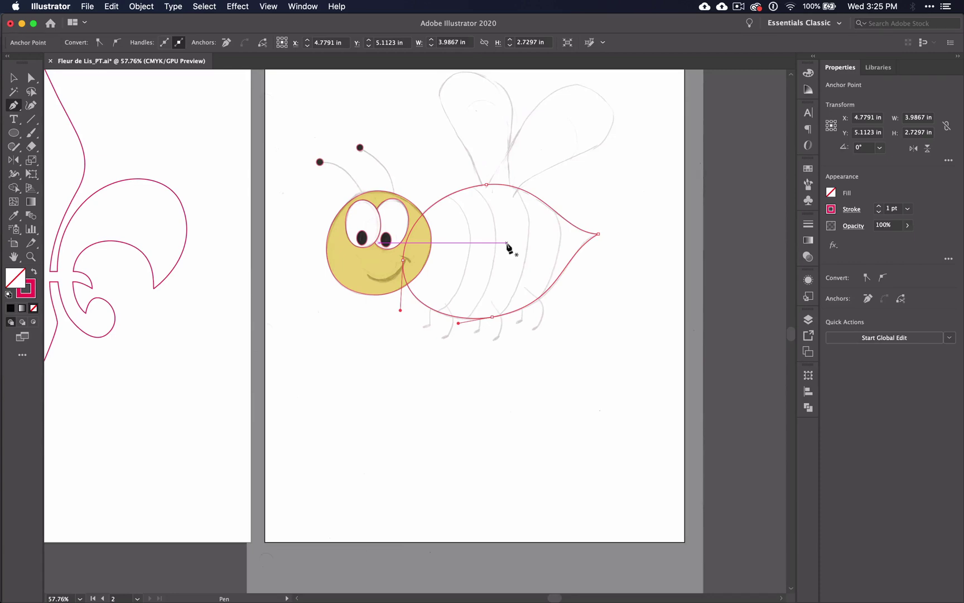
click(31, 105)
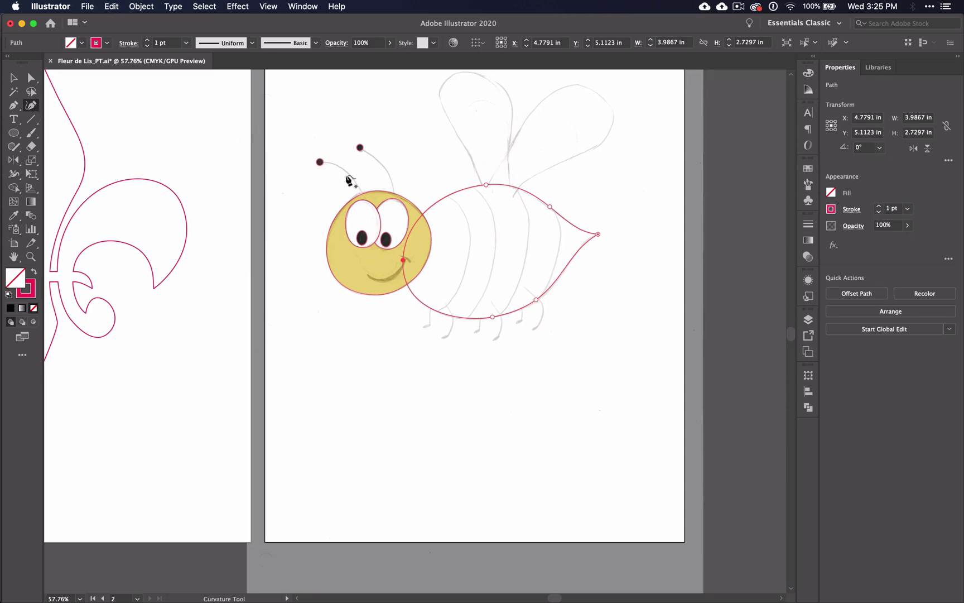
scroll(348, 181, up, 5)
scroll(349, 180, right, 5)
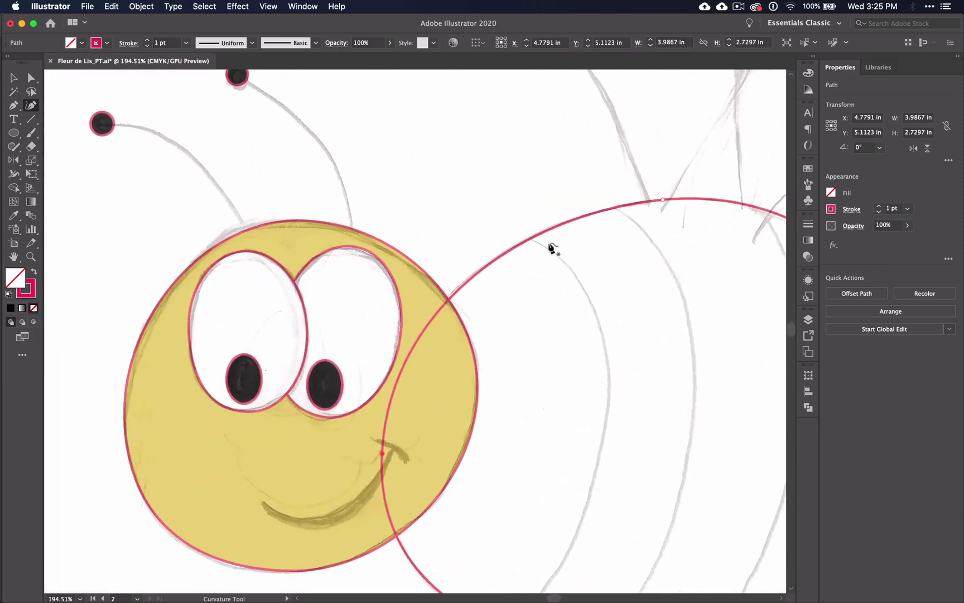
scroll(552, 248, up, 3)
scroll(552, 248, down, 2)
scroll(552, 248, right, 2)
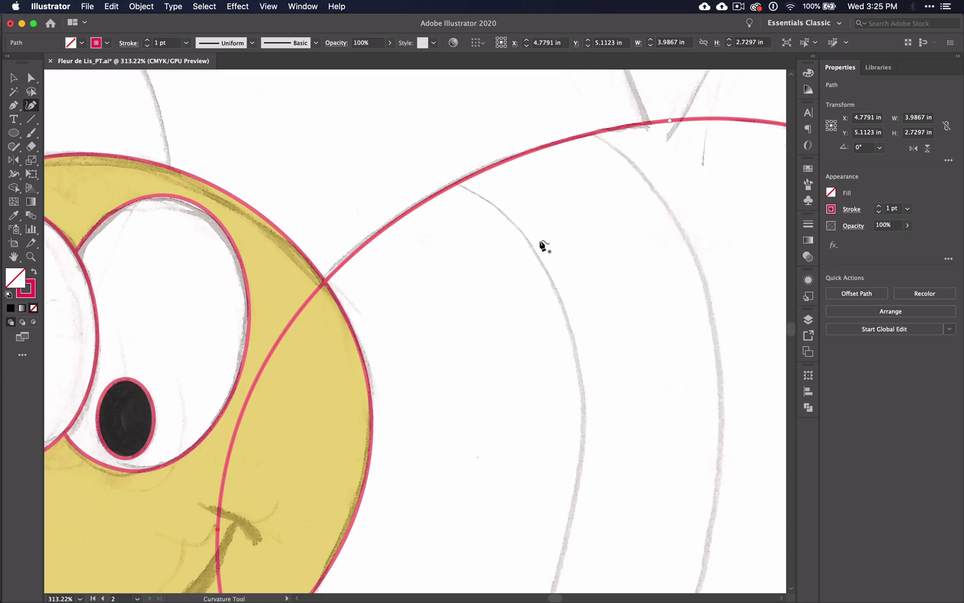
click(458, 185)
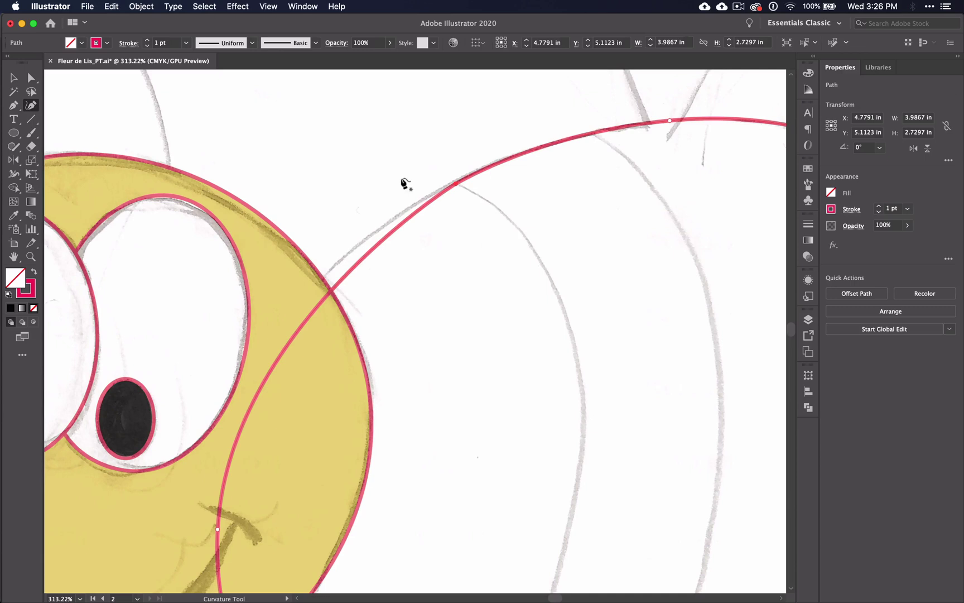
key(Delete)
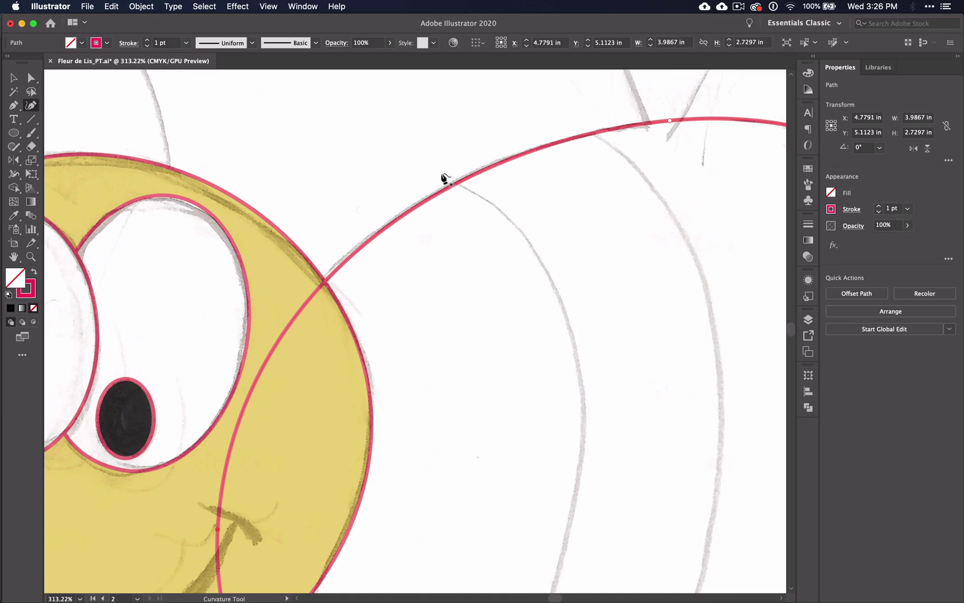
Draw a three-point stripe curve from the body's top edge down past the lower edge
click(441, 173)
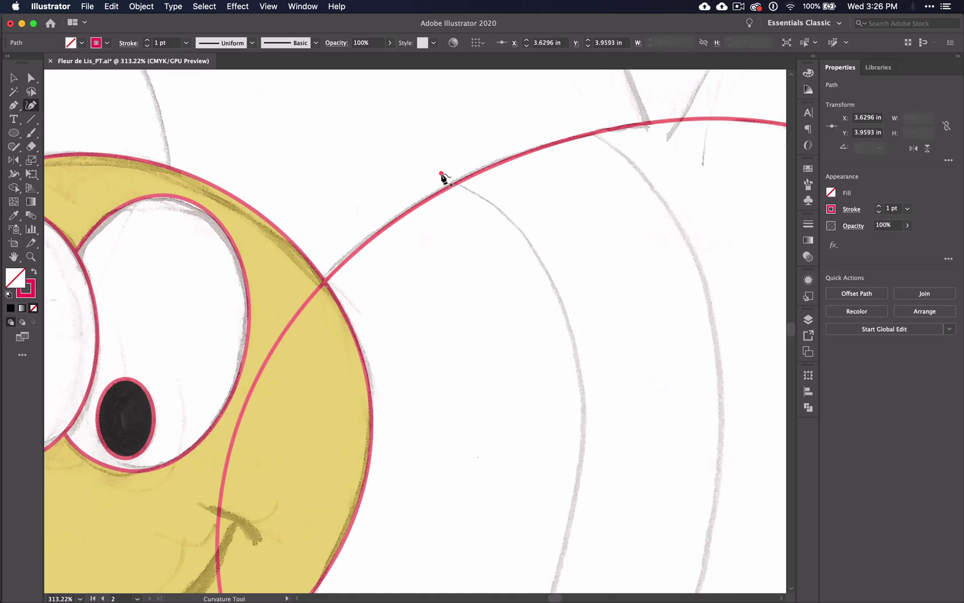
scroll(441, 174, down, 5)
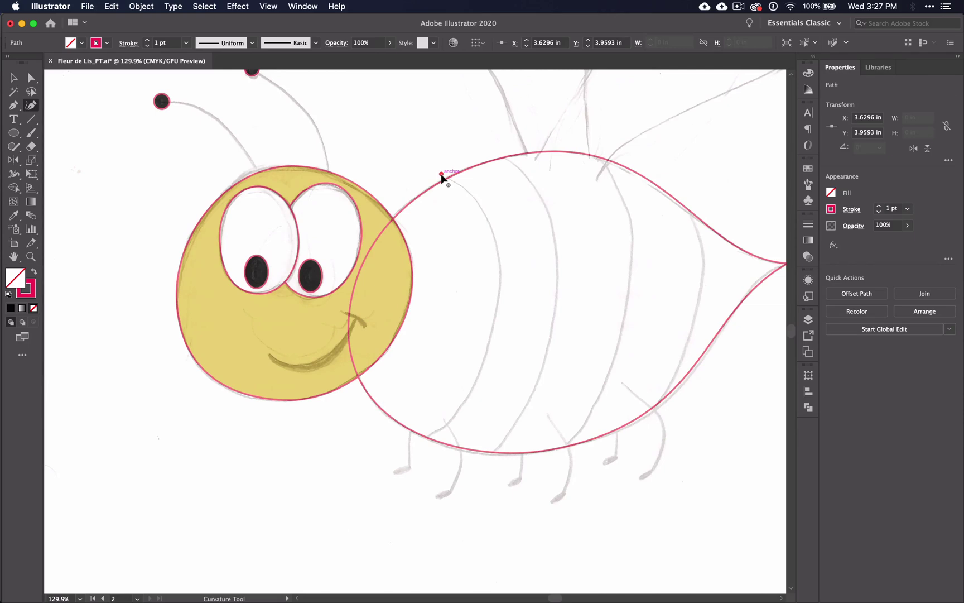
click(442, 174)
click(495, 235)
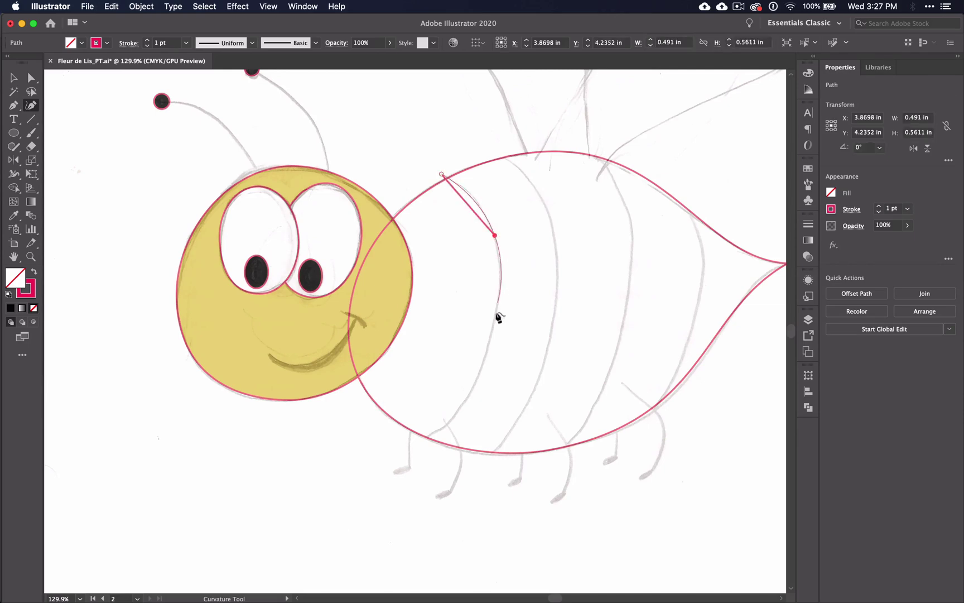
click(396, 467)
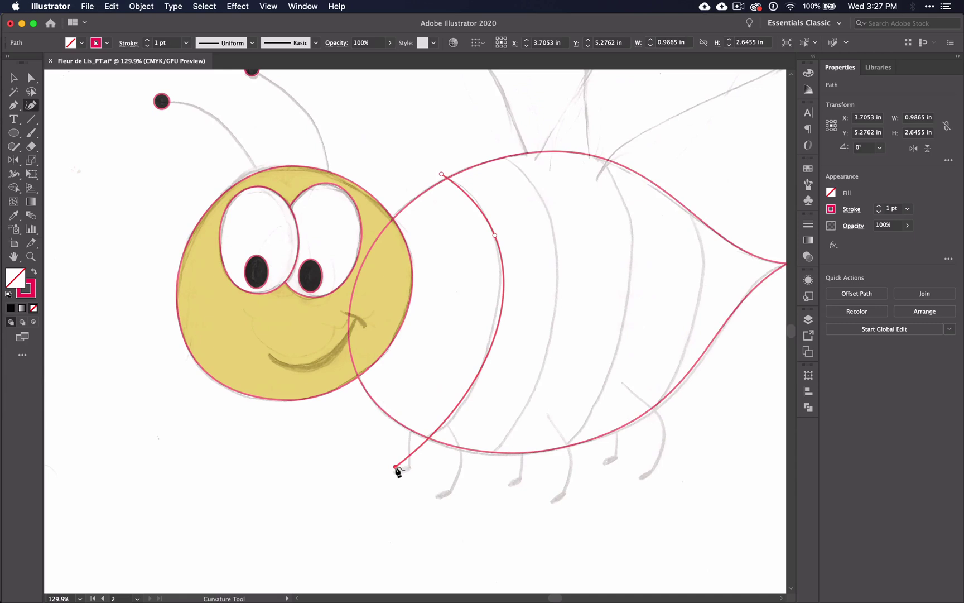
Add and remove an anchor with the Pen tool to smooth the first stripe curve
key(p)
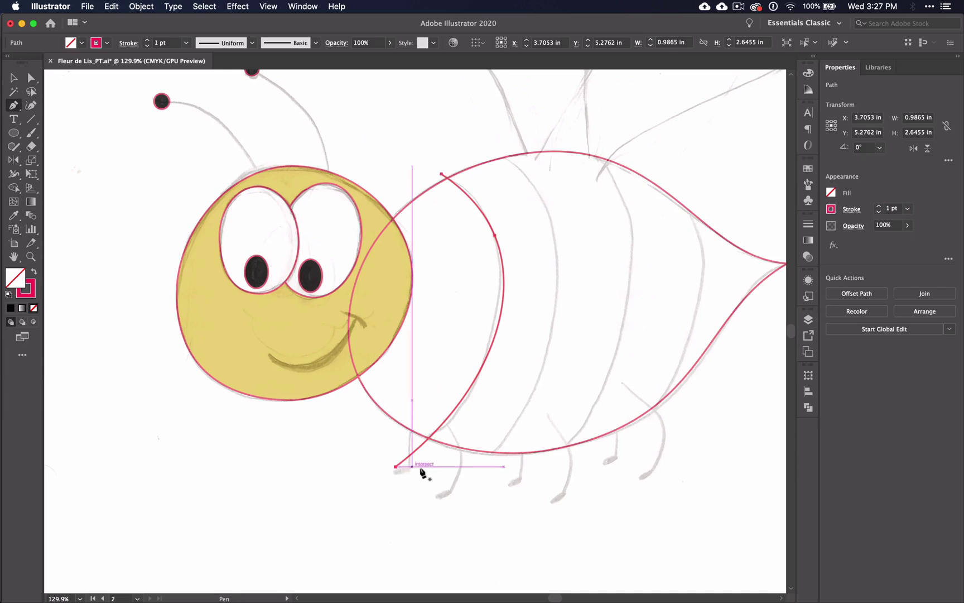
click(479, 374)
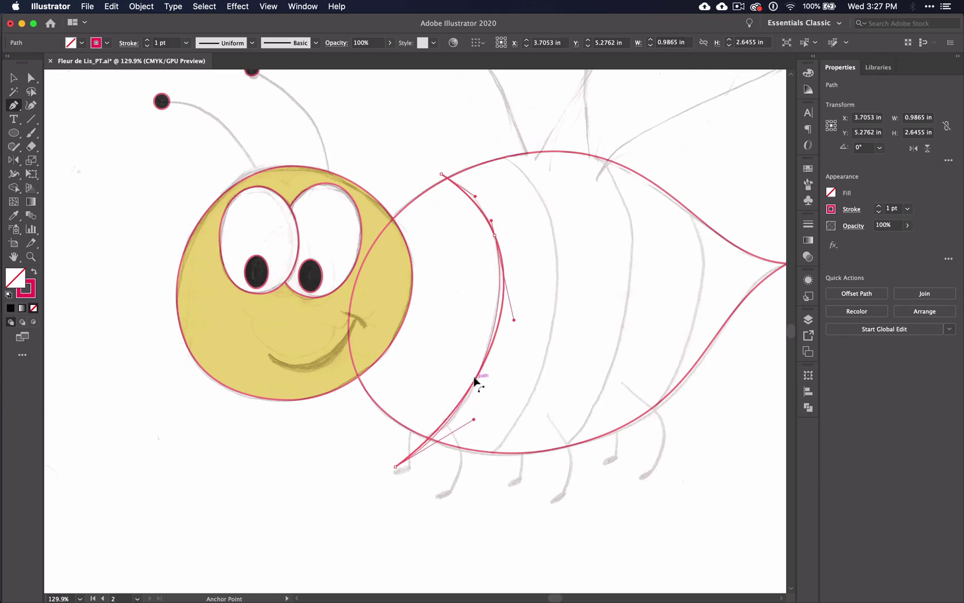
click(475, 377)
click(474, 197)
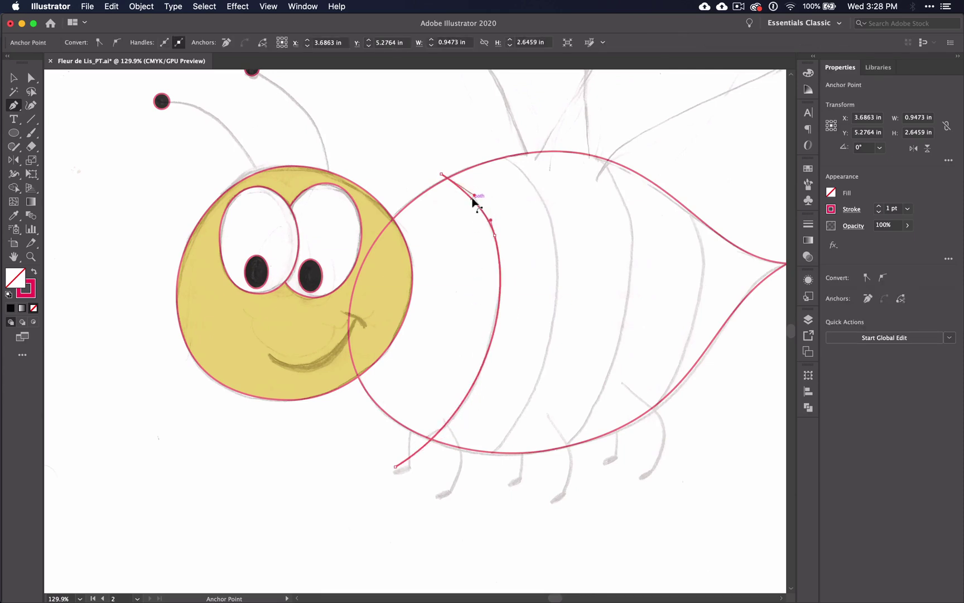
key(shift+grave)
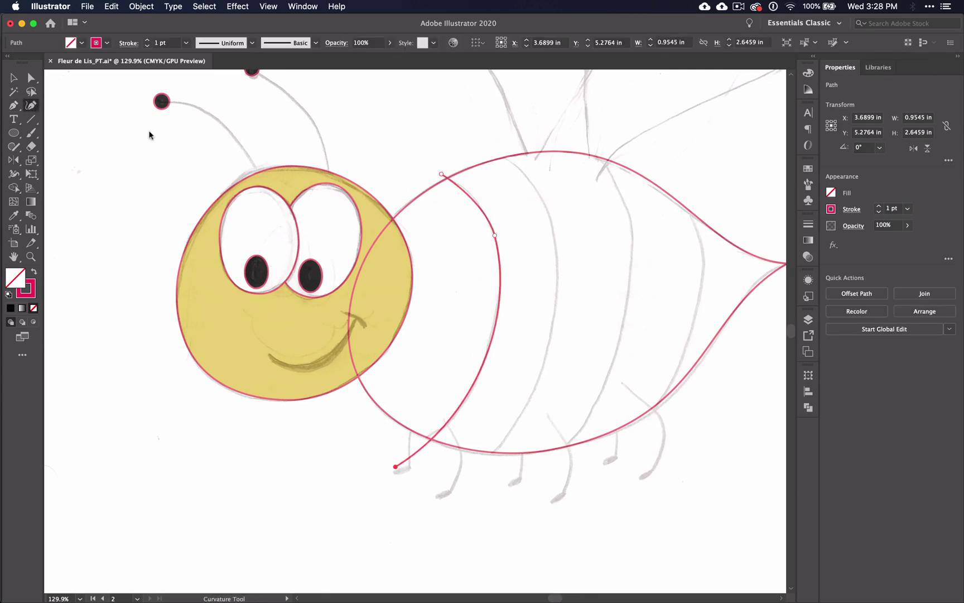
Draw the second stripe curve from the body's top edge to below the belly
key(Escape)
click(495, 151)
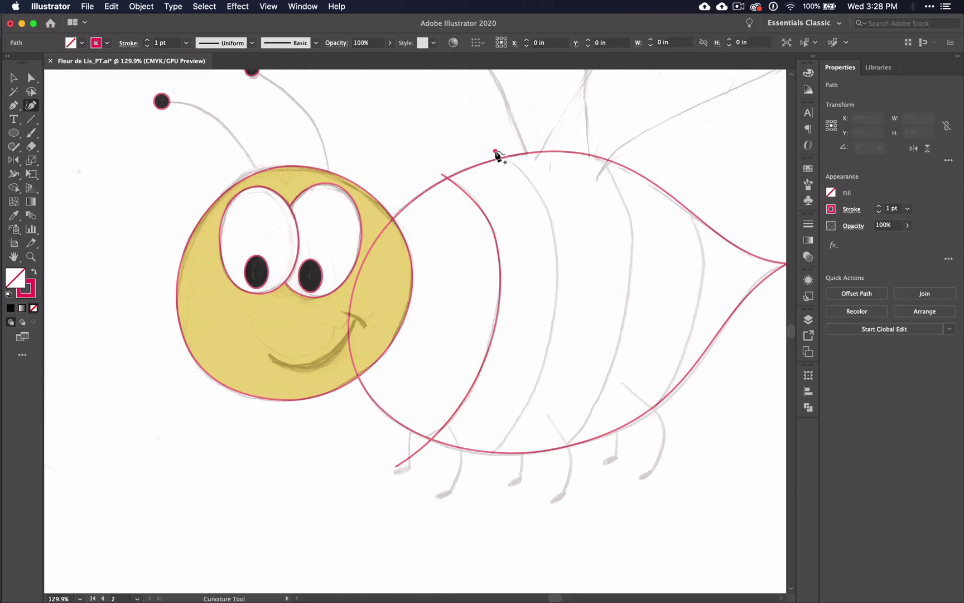
click(550, 212)
click(451, 497)
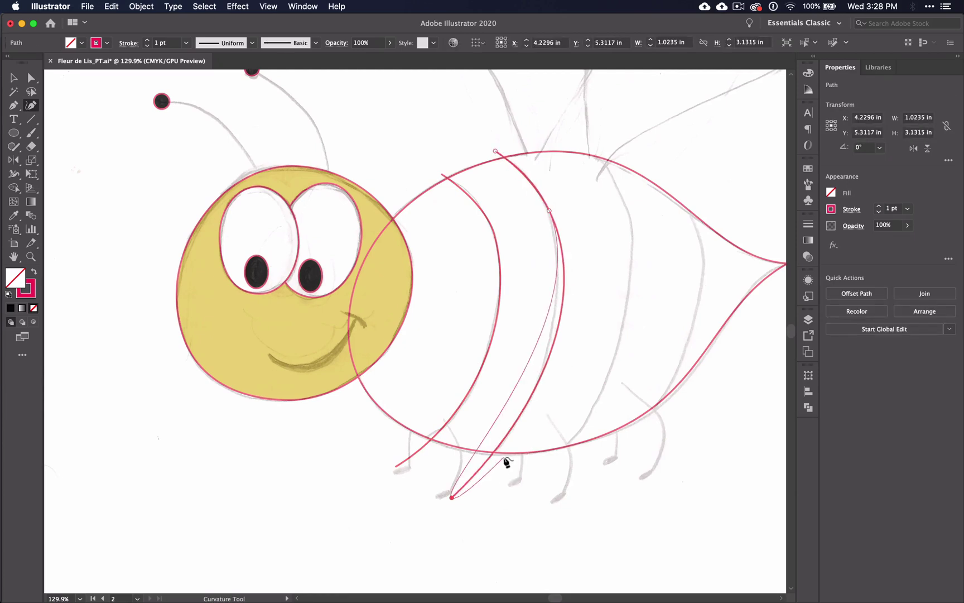
key(p)
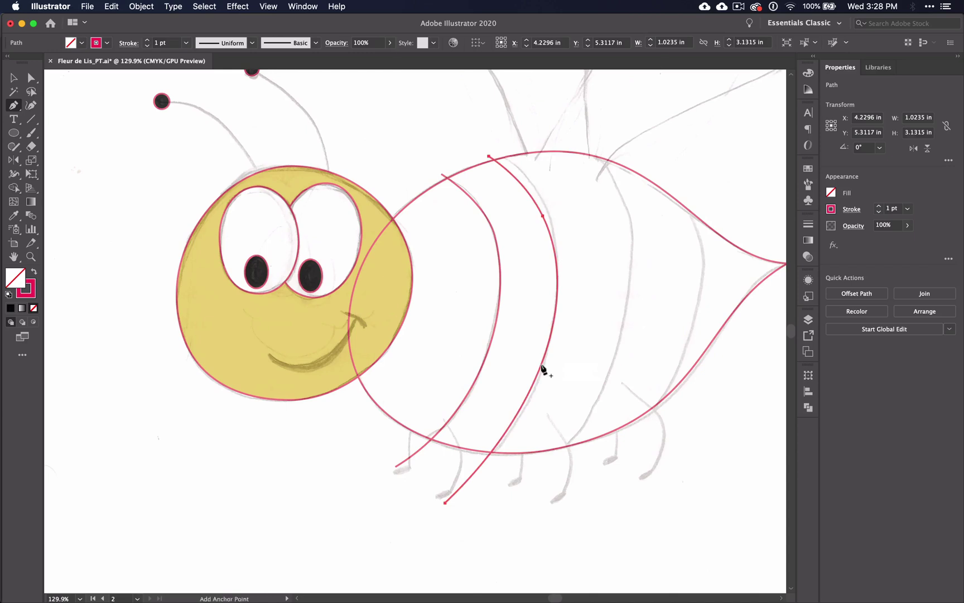
Adjust the second stripe's curvature and nudge its middle anchor
key(super+z)
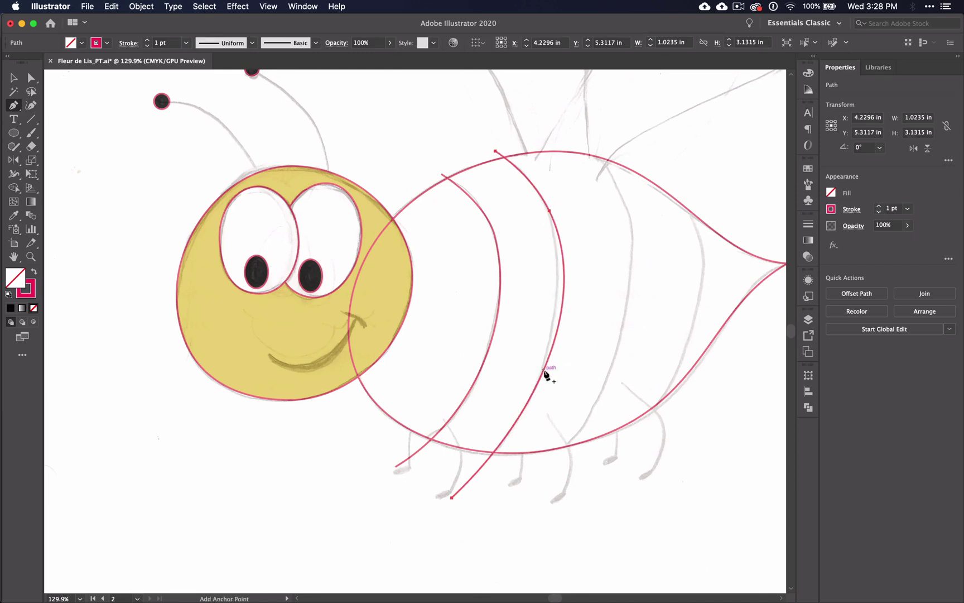
drag(544, 372, 534, 387)
key(super+z)
key(super+z)
key(super+z)
key(super+z)
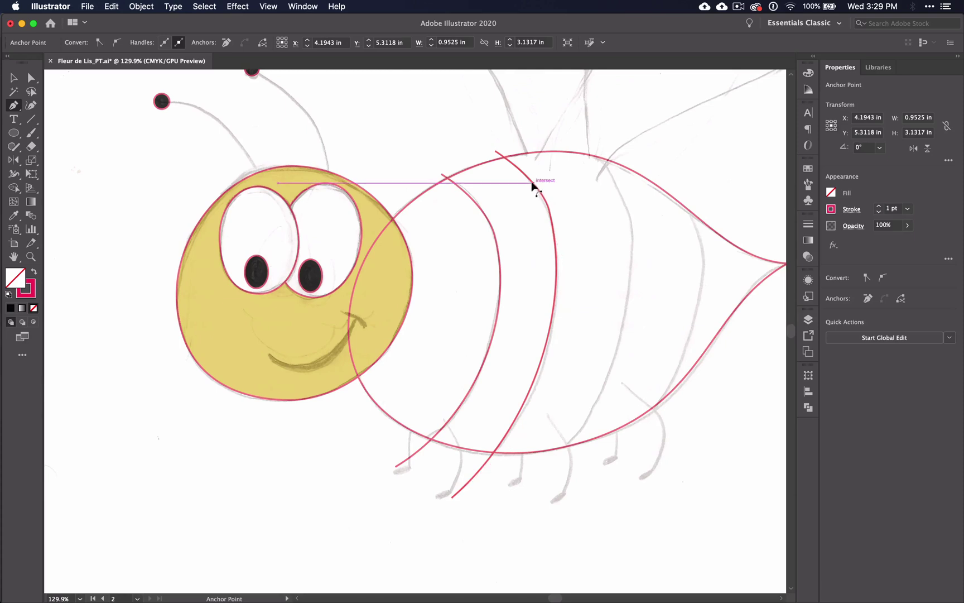
mouse_move(551, 211)
mouse_down()
mouse_move(551, 219)
mouse_move(547, 210)
mouse_up()
click(32, 106)
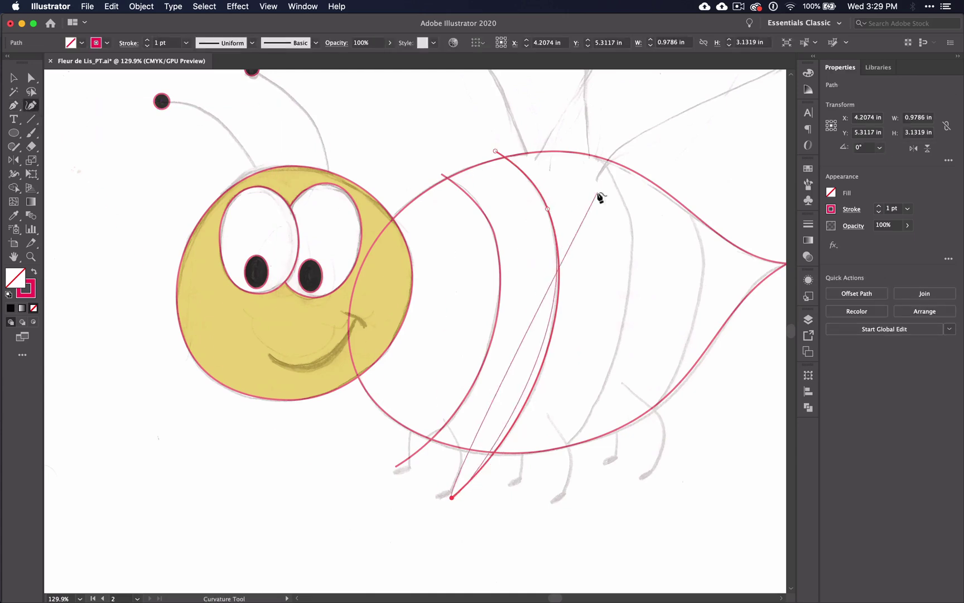
Draw the third stripe curve across the body and reshape its lower curve
key(super)
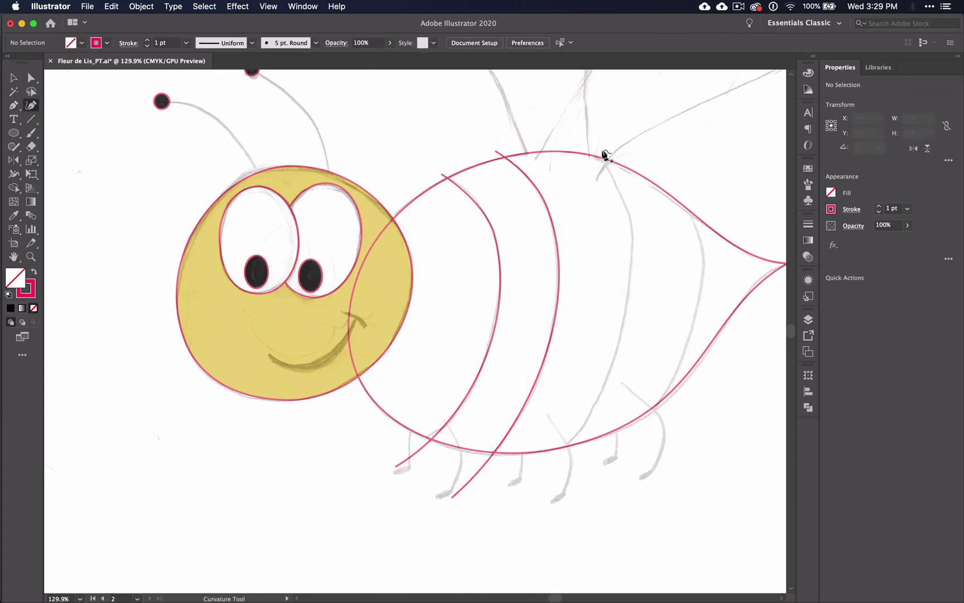
click(594, 148)
click(633, 235)
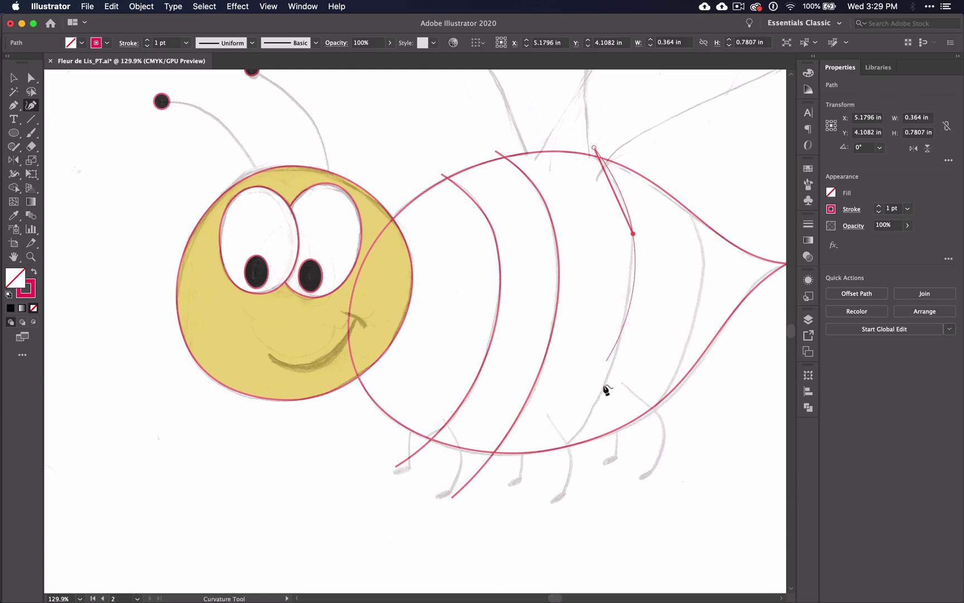
click(535, 479)
key(Escape)
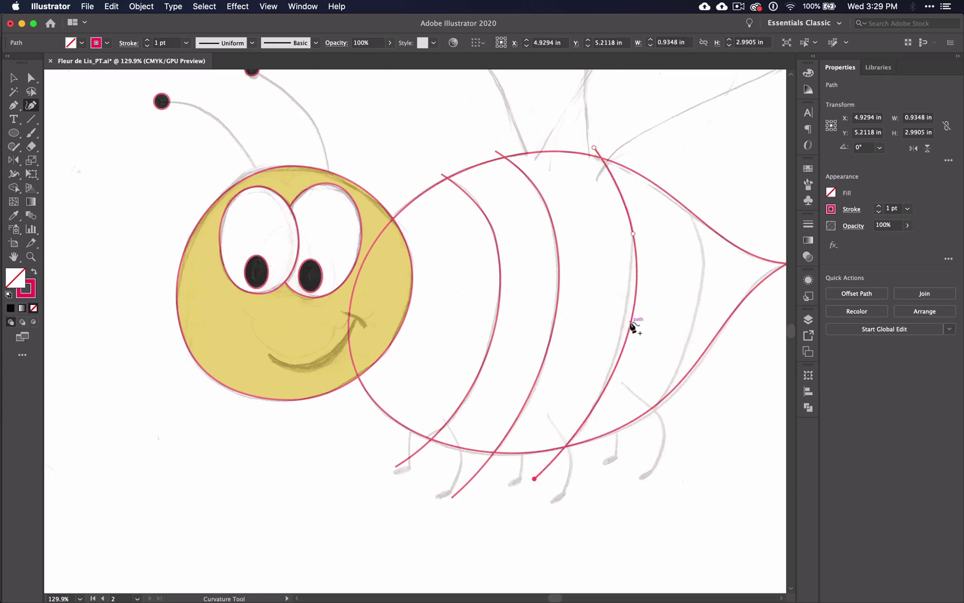
key(p)
drag(631, 330, 625, 333)
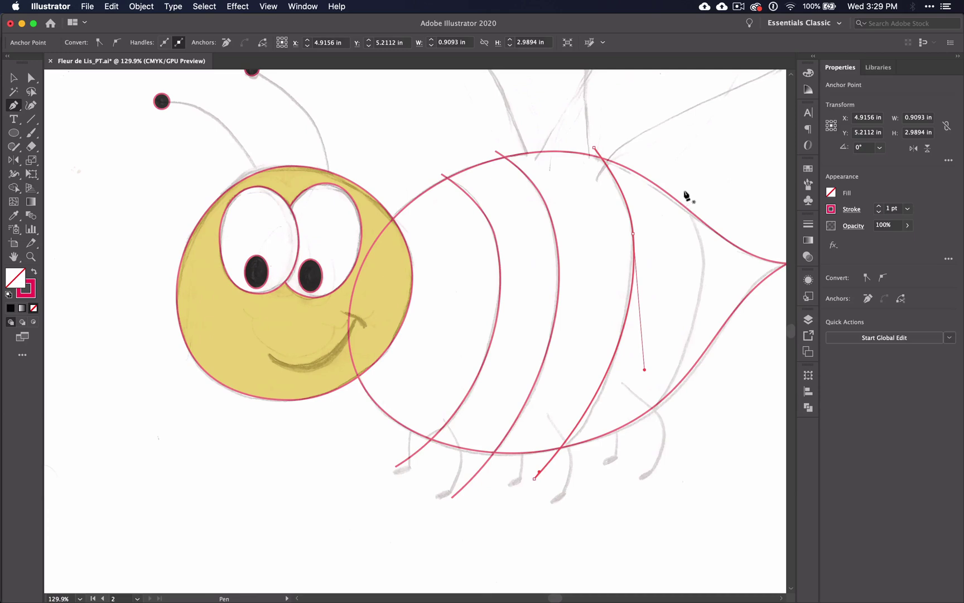
click(31, 105)
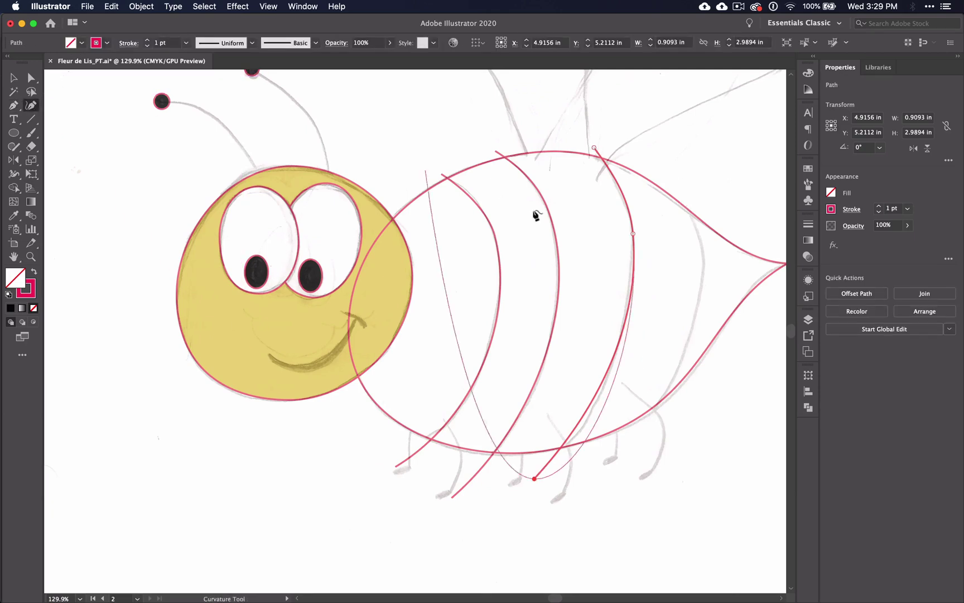
Draw the fourth stripe curve near the stinger, nudge its end point, then deselect everything
super+click(677, 178)
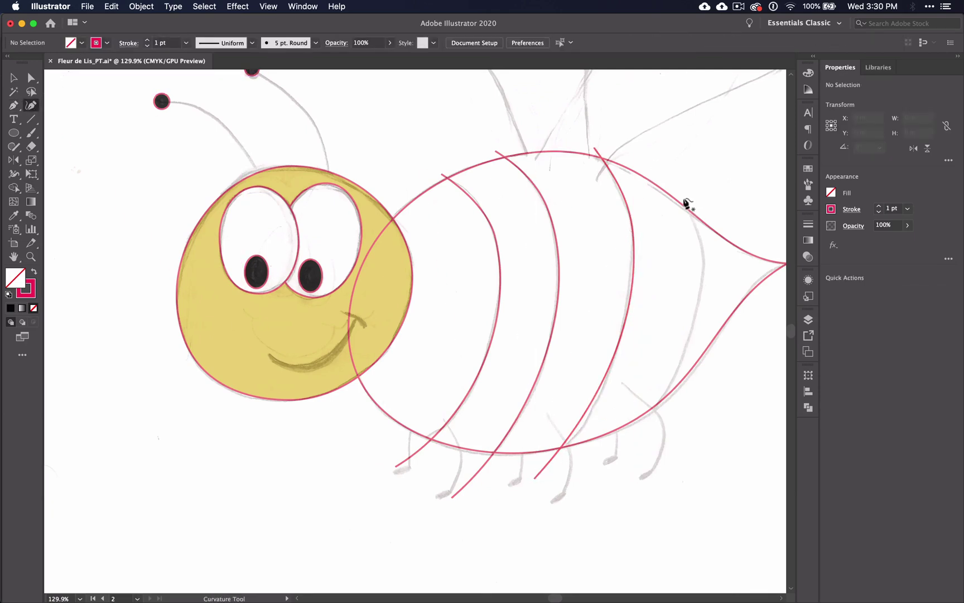
click(683, 197)
click(703, 261)
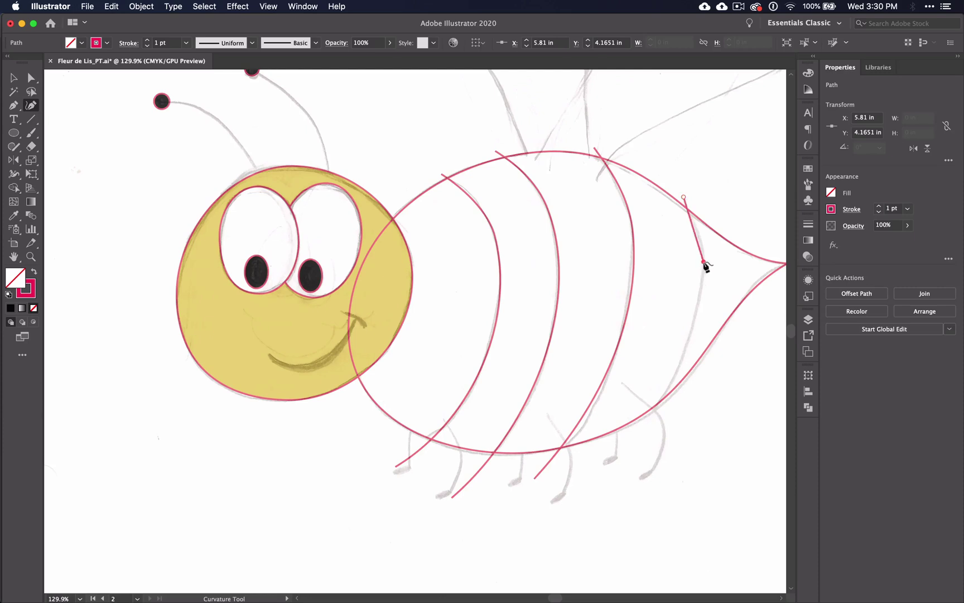
click(604, 458)
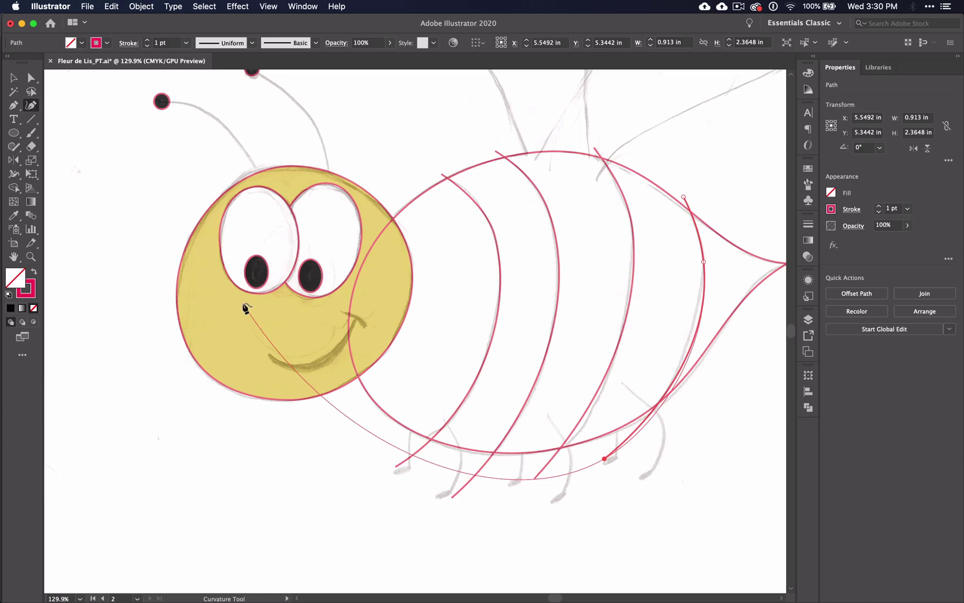
key(p)
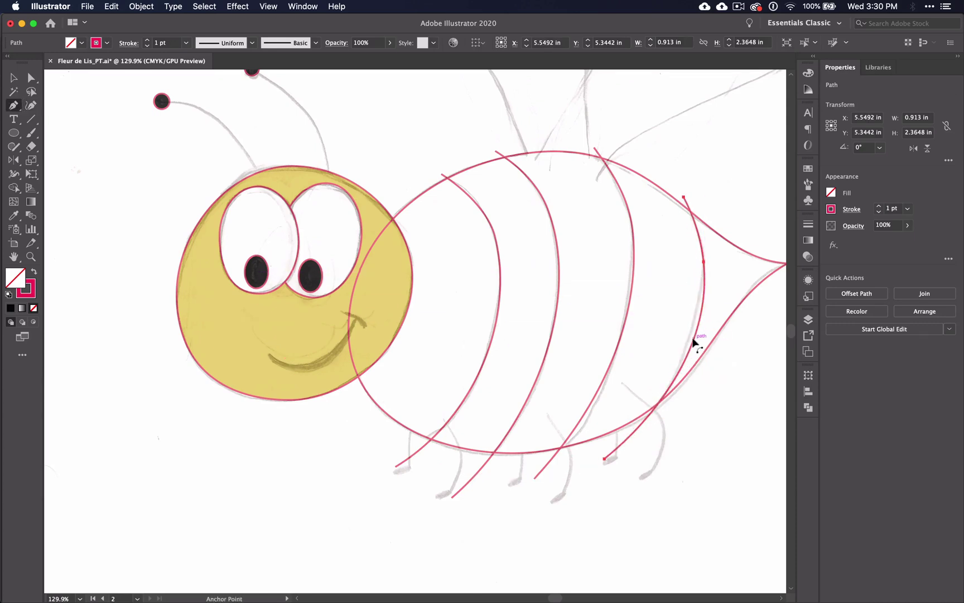
super+click(691, 339)
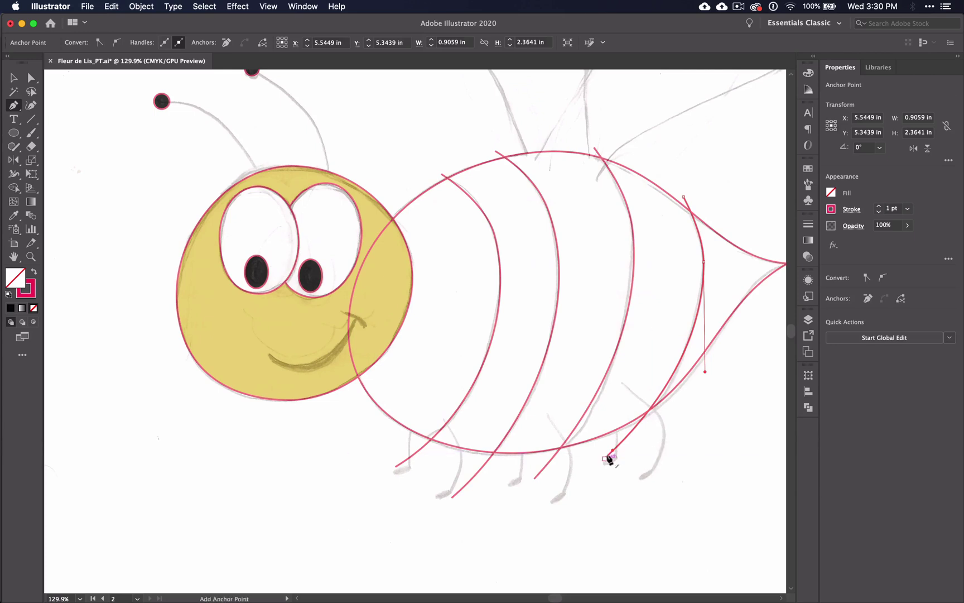
drag(608, 456, 613, 461)
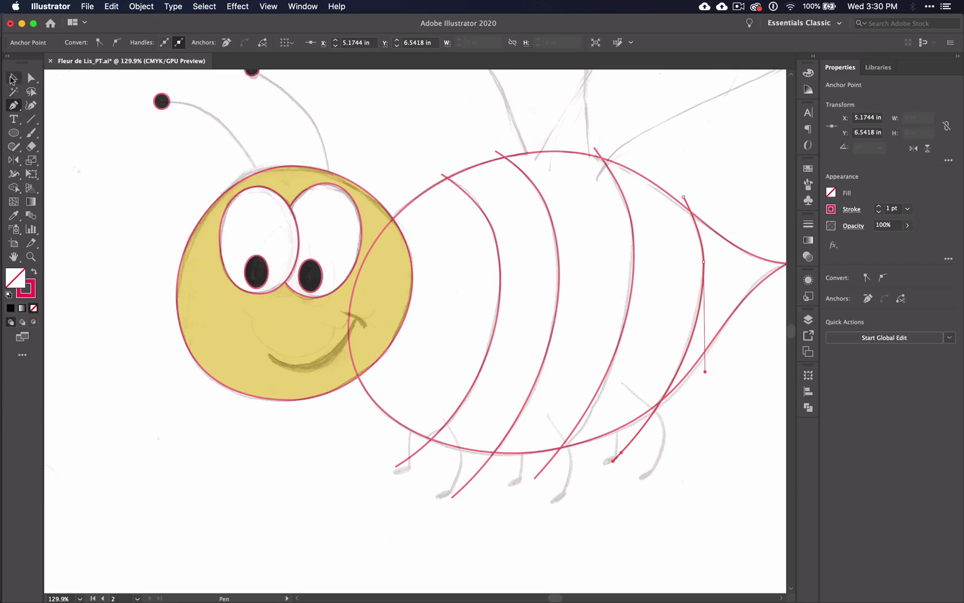
click(12, 79)
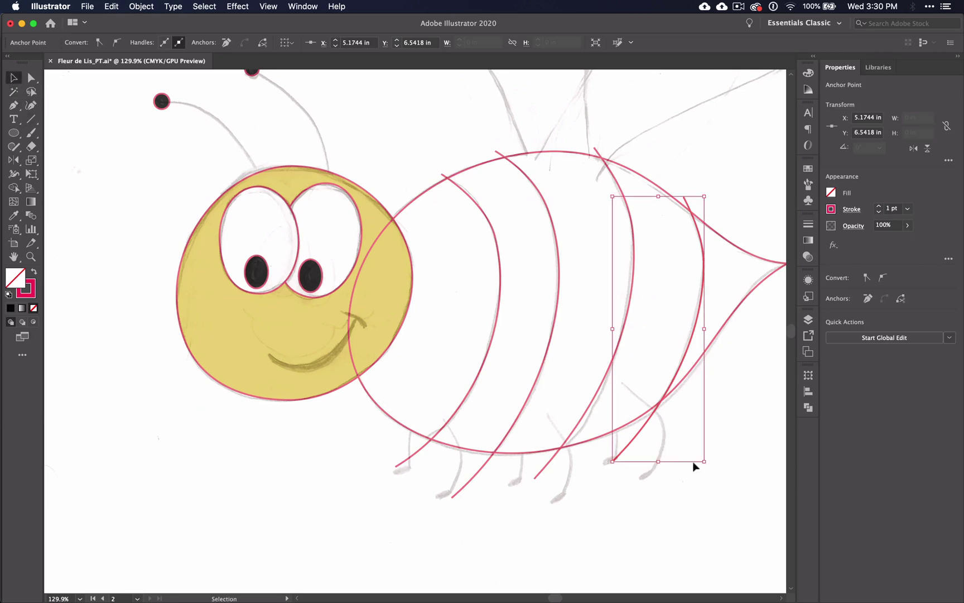
click(761, 408)
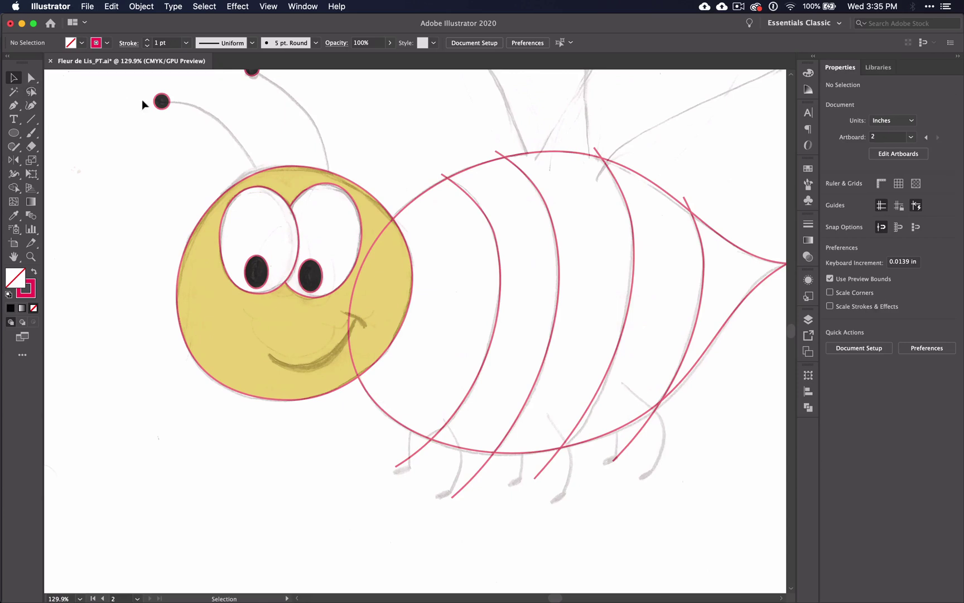
Divide the body outline with the stripe lines using Pathfinder, then ungroup the pieces with Shift+Cmd+G
drag(441, 151, 733, 252)
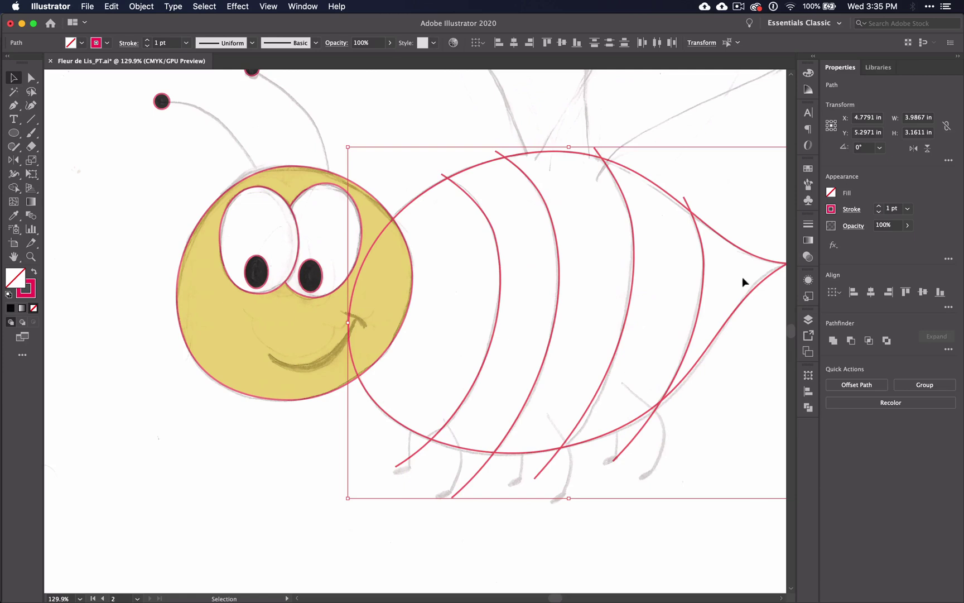
click(808, 408)
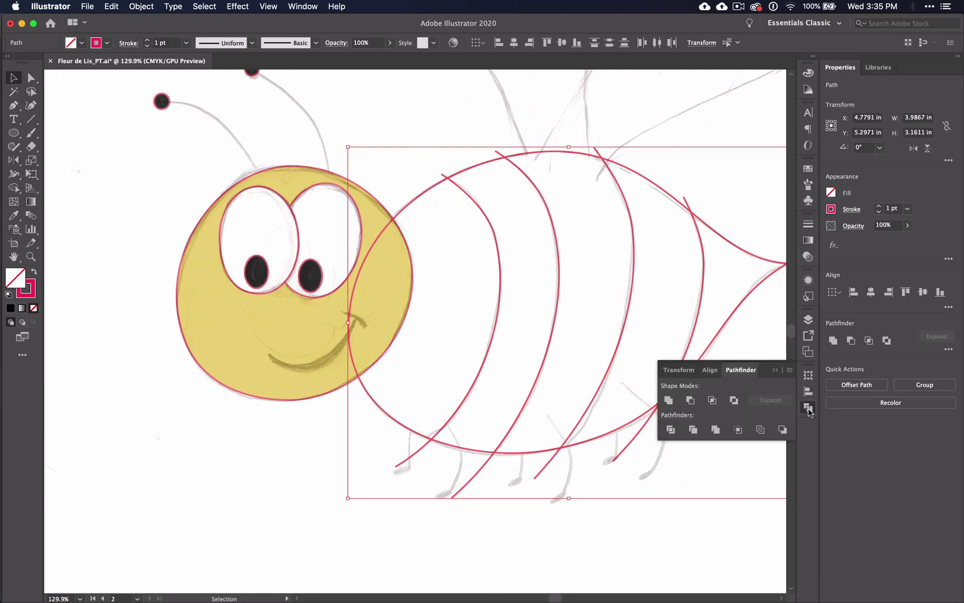
click(670, 429)
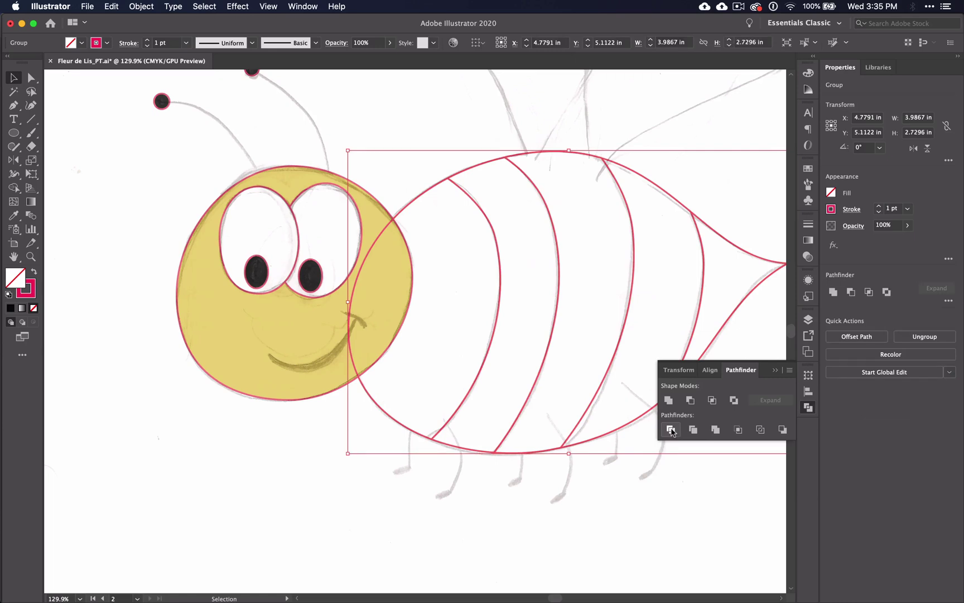
click(775, 370)
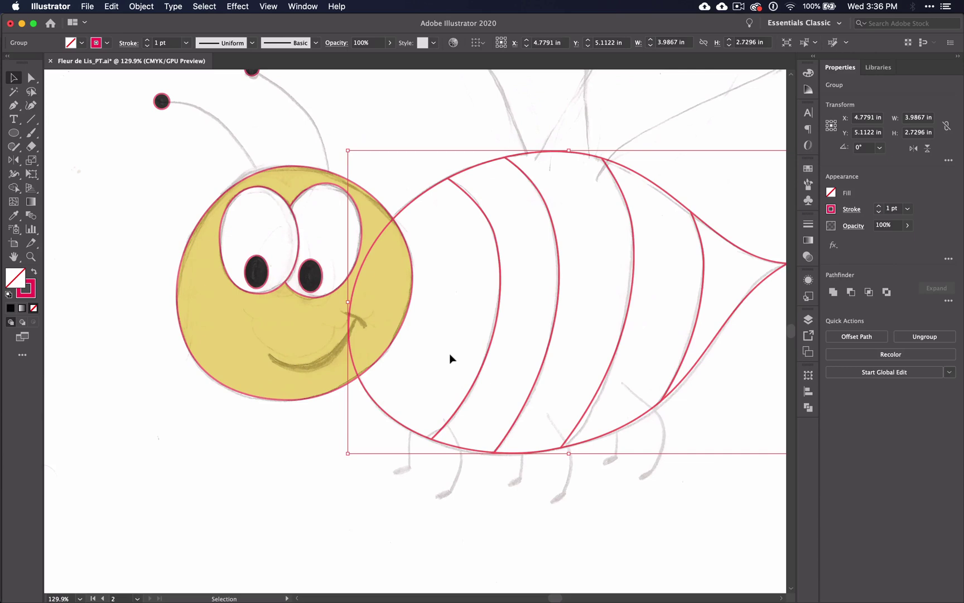
key(shift+super+g)
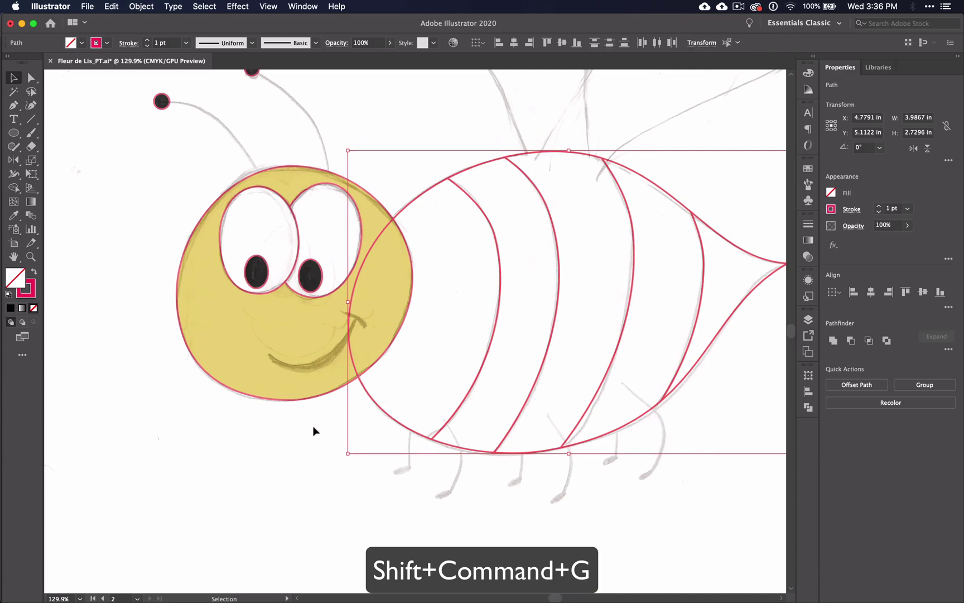
Fill the front section, middle stripe and tail black, then select the white stripes and head group
click(312, 429)
click(384, 413)
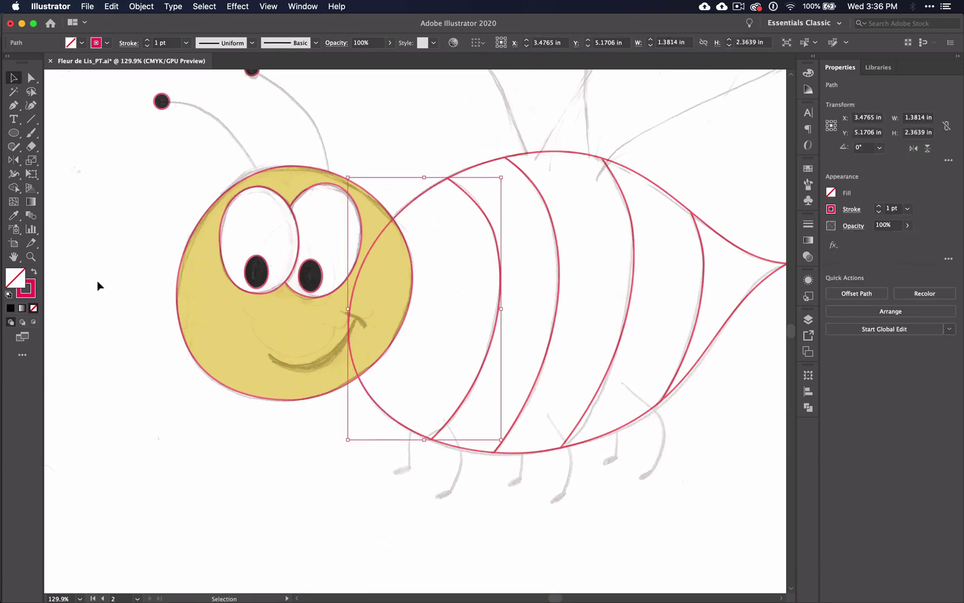
shift+click(532, 453)
shift+click(720, 335)
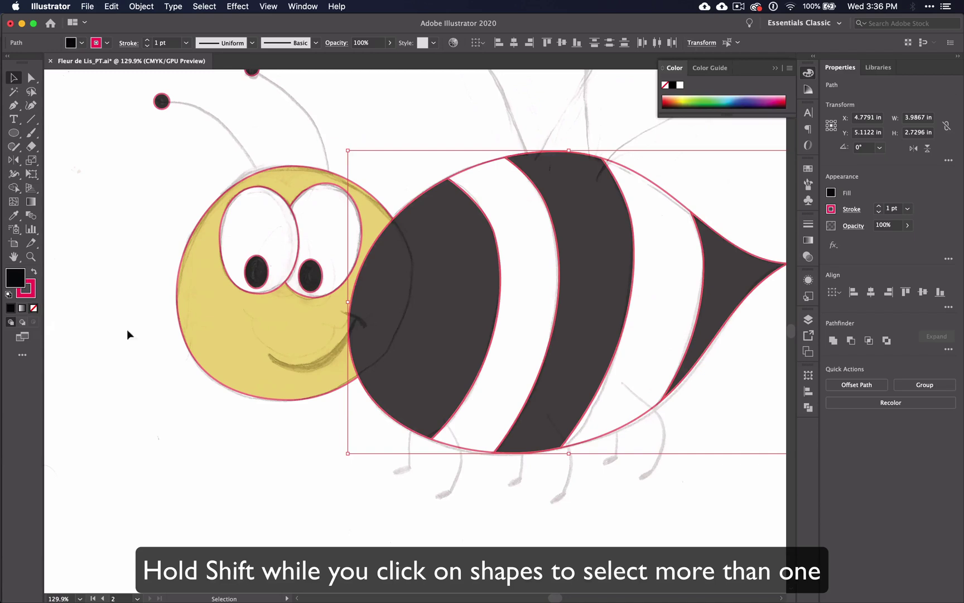
click(455, 497)
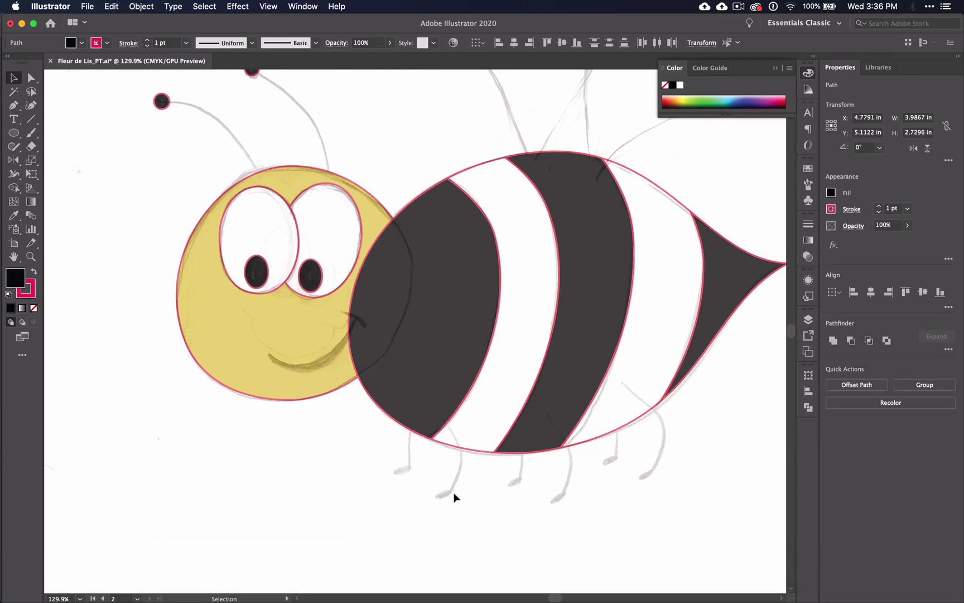
click(475, 450)
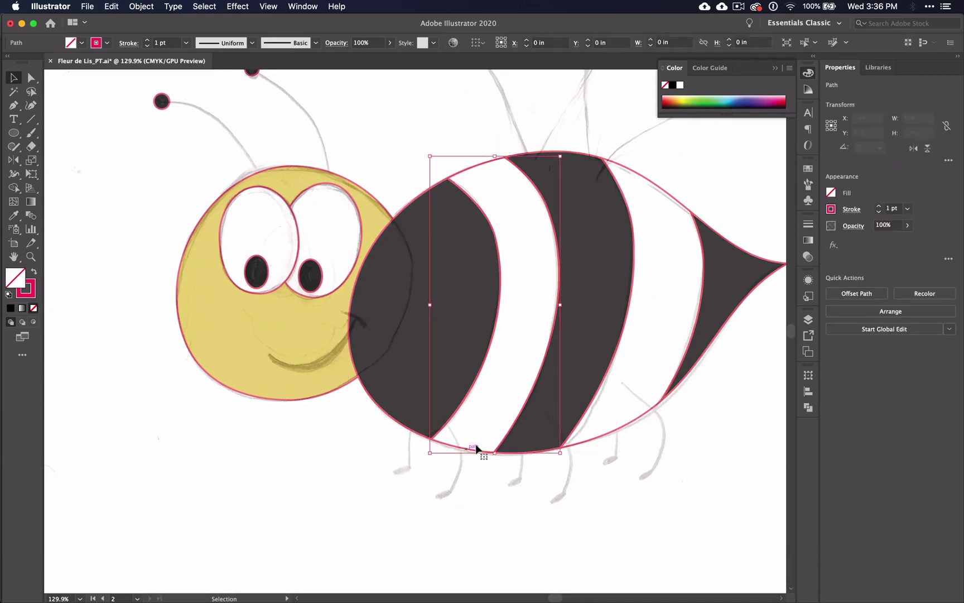
shift+click(621, 431)
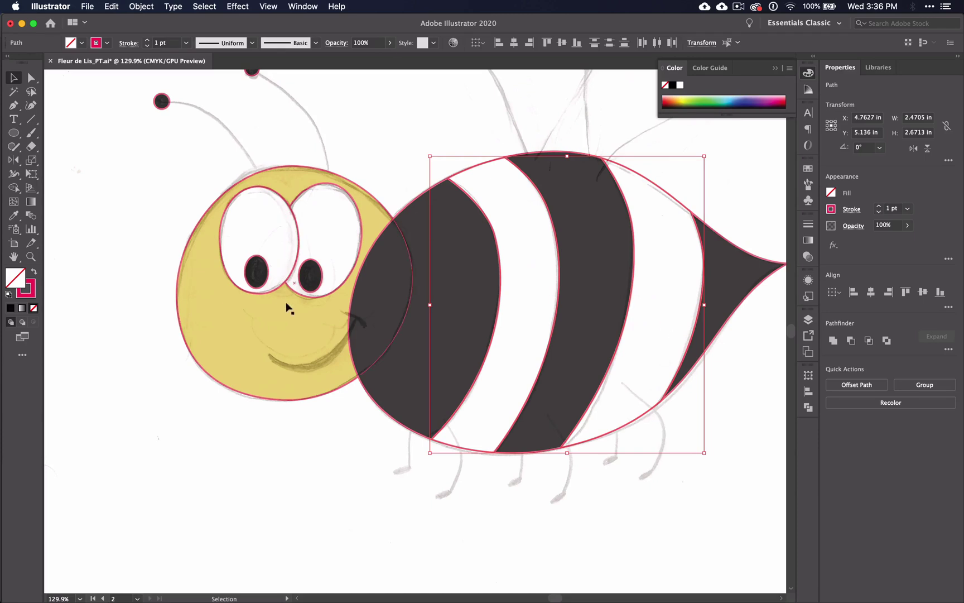
click(261, 313)
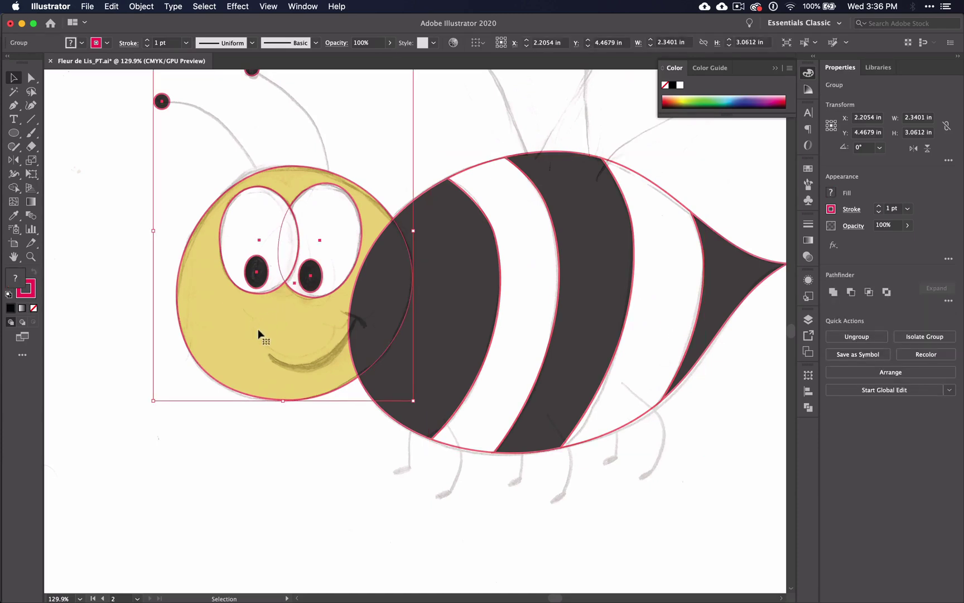
Isolate the head group and copy the head circle's yellow fill hex E2C52E
double_click(246, 334)
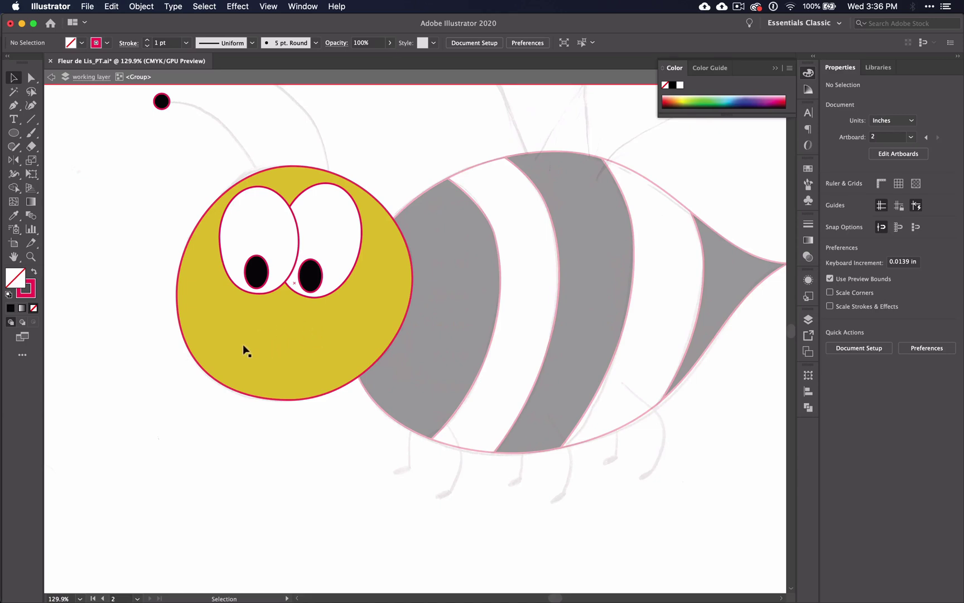
click(245, 350)
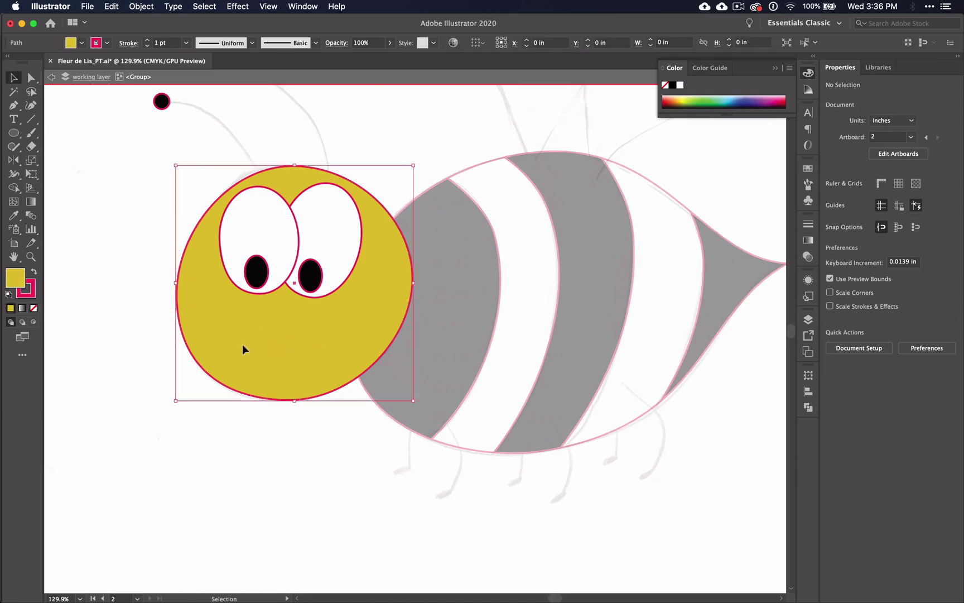
double_click(18, 283)
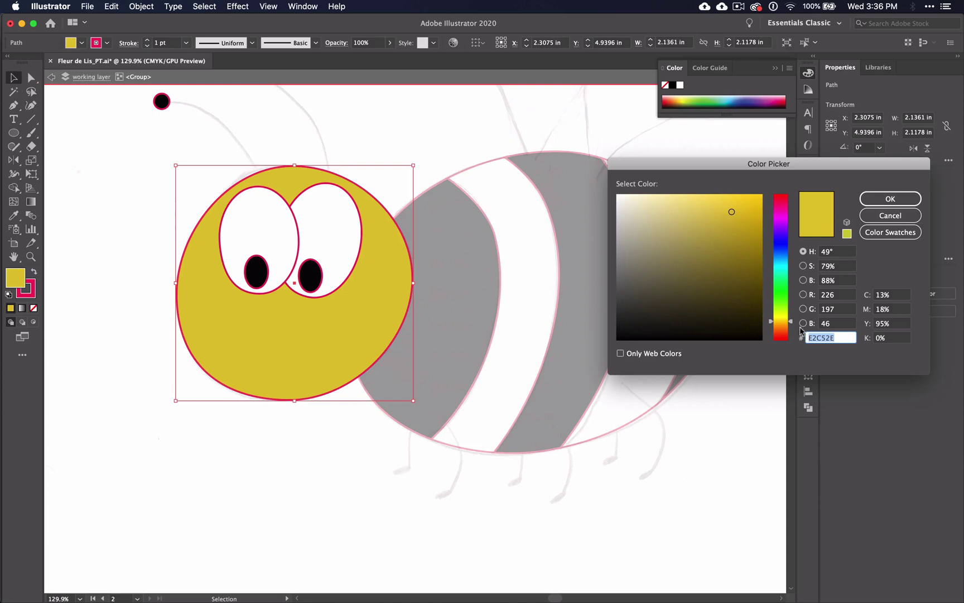
key(super+c)
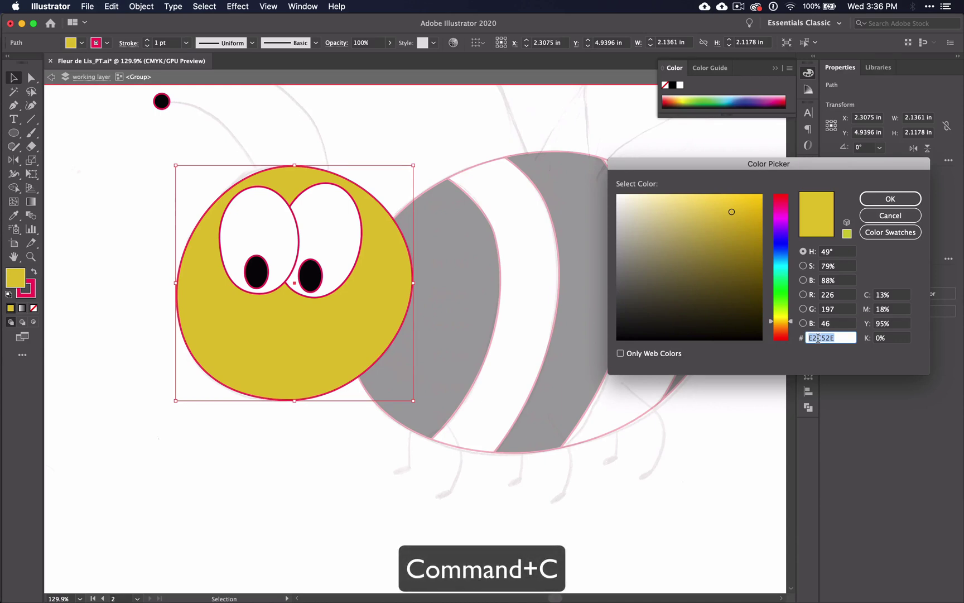
click(888, 199)
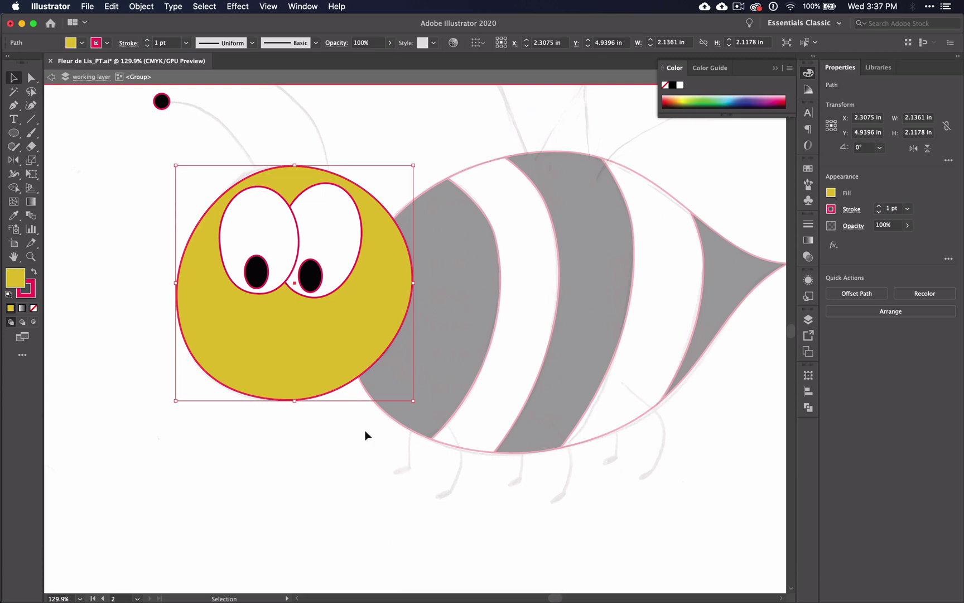
Exit isolation and fill both white body stripes with the head's yellow E2C52E
double_click(319, 481)
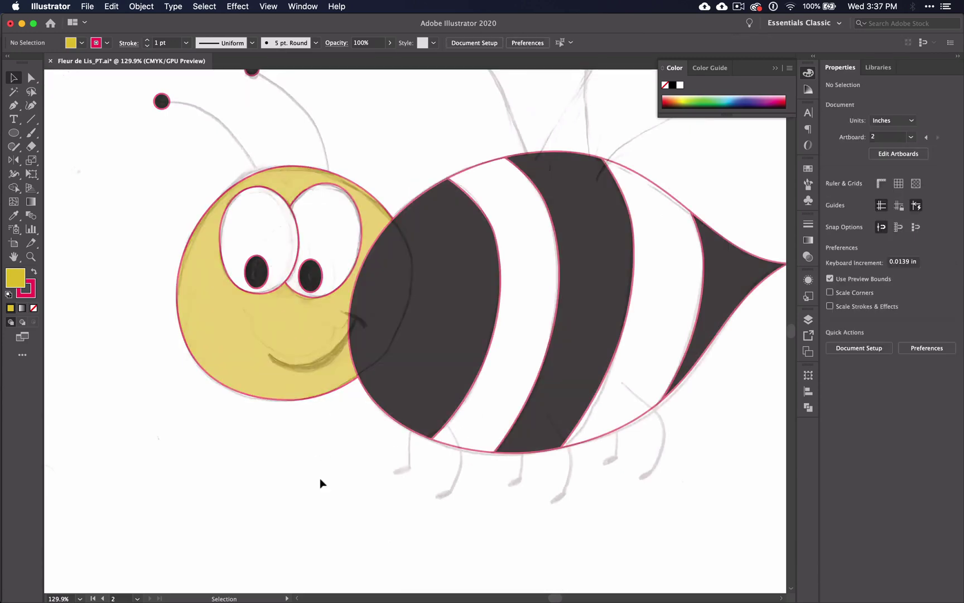
click(470, 449)
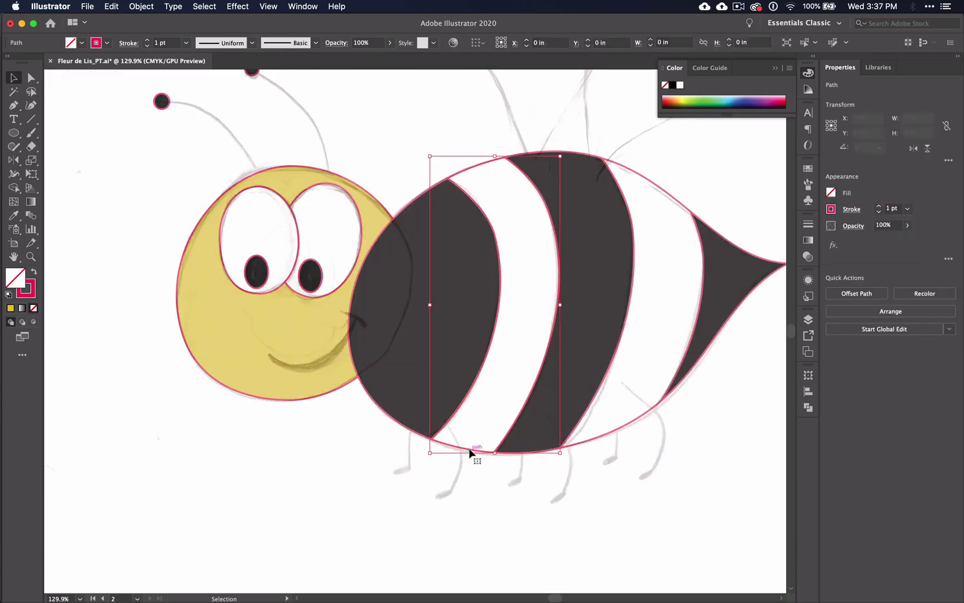
shift+click(624, 428)
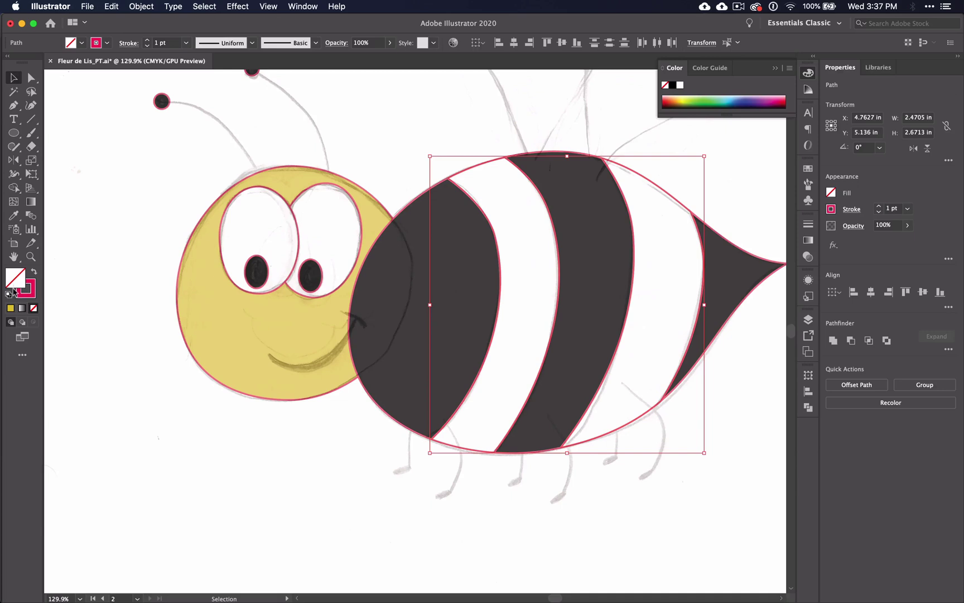
click(10, 307)
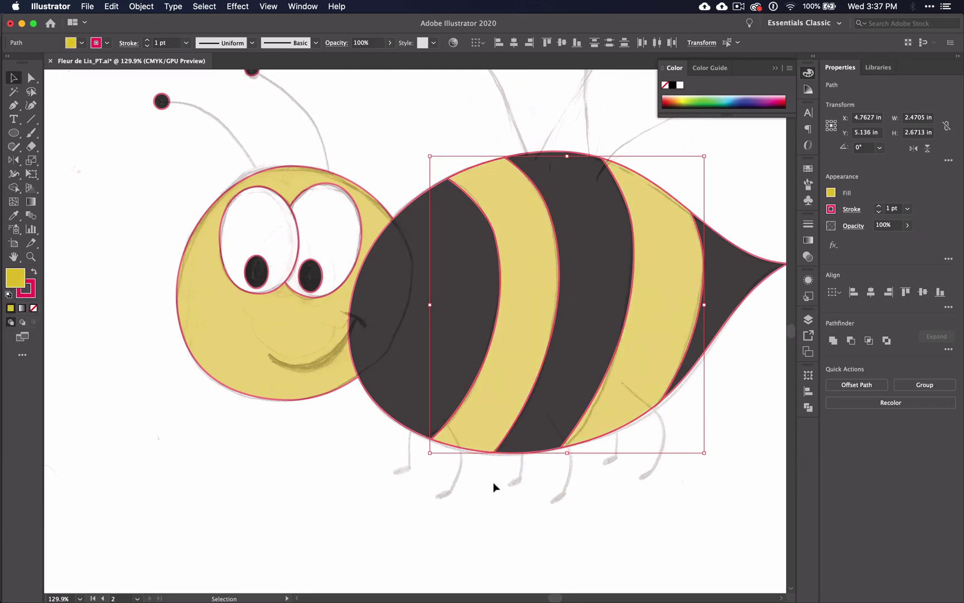
click(426, 512)
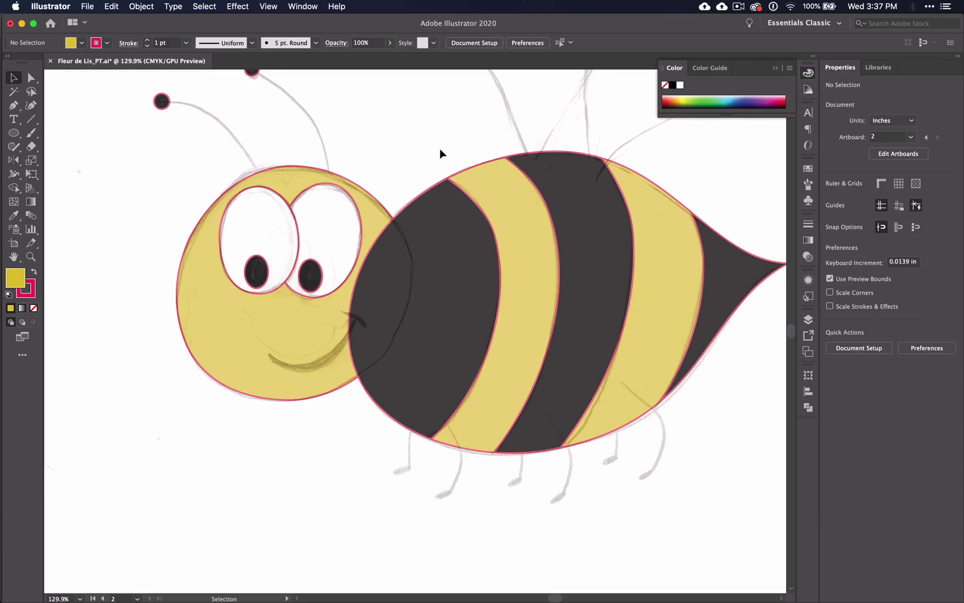
drag(439, 149, 666, 252)
Send all the striped body pieces behind the head via Arrange > Send to Back
click(421, 140)
drag(430, 142, 783, 259)
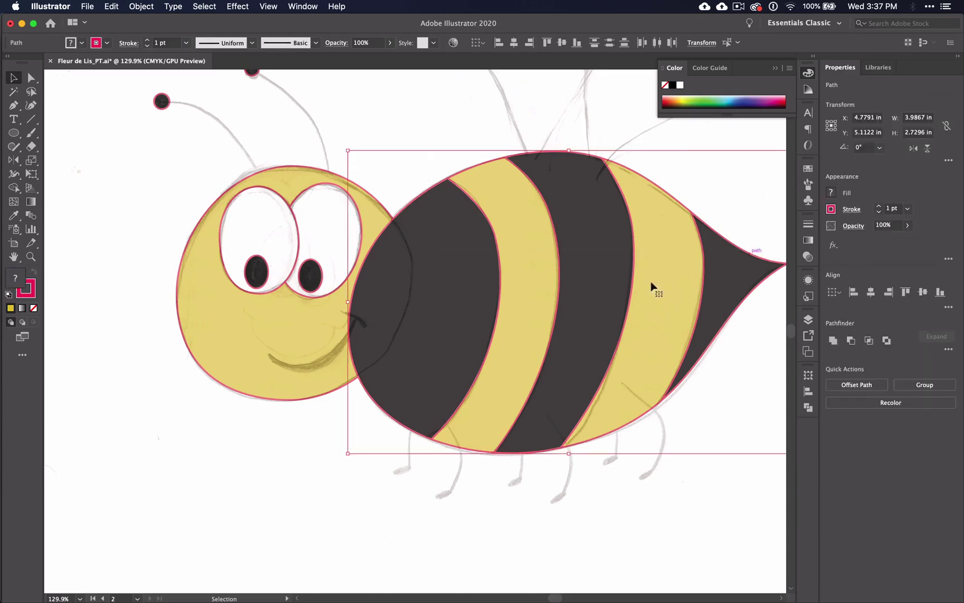
right_click(538, 325)
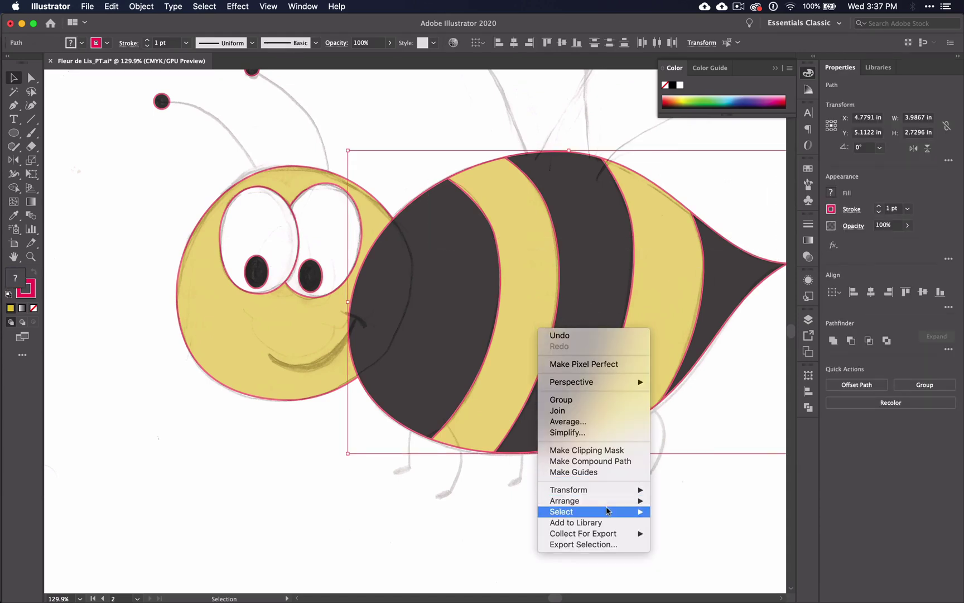
mouse_move(608, 503)
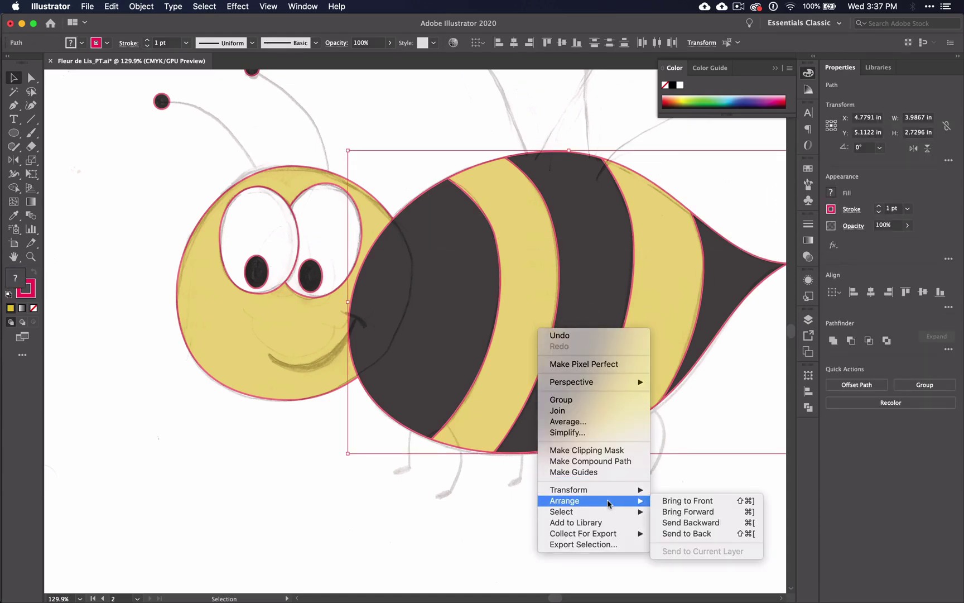
click(694, 535)
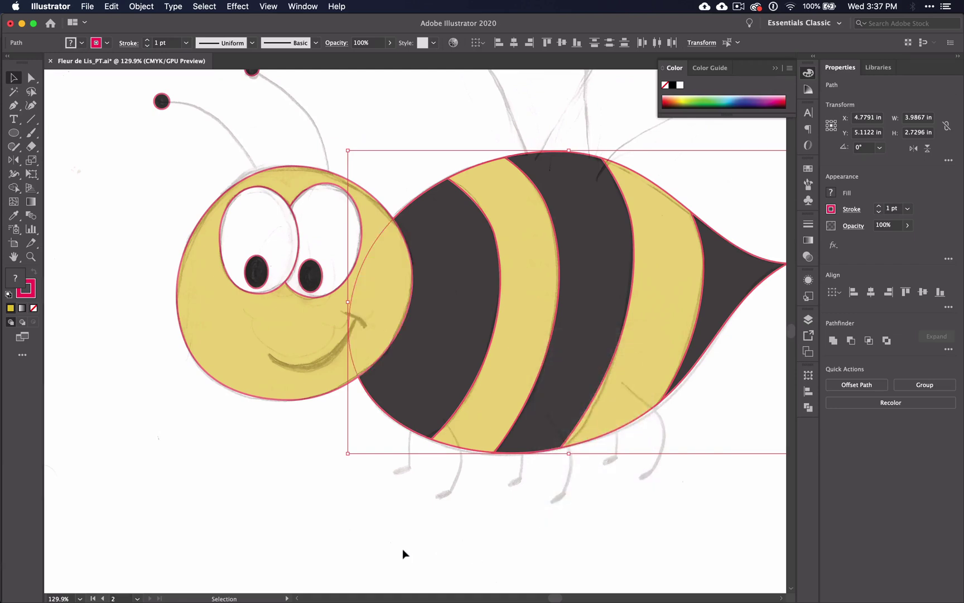
Select the whole bee and group head and body into one object
click(221, 480)
scroll(221, 479, down, 3)
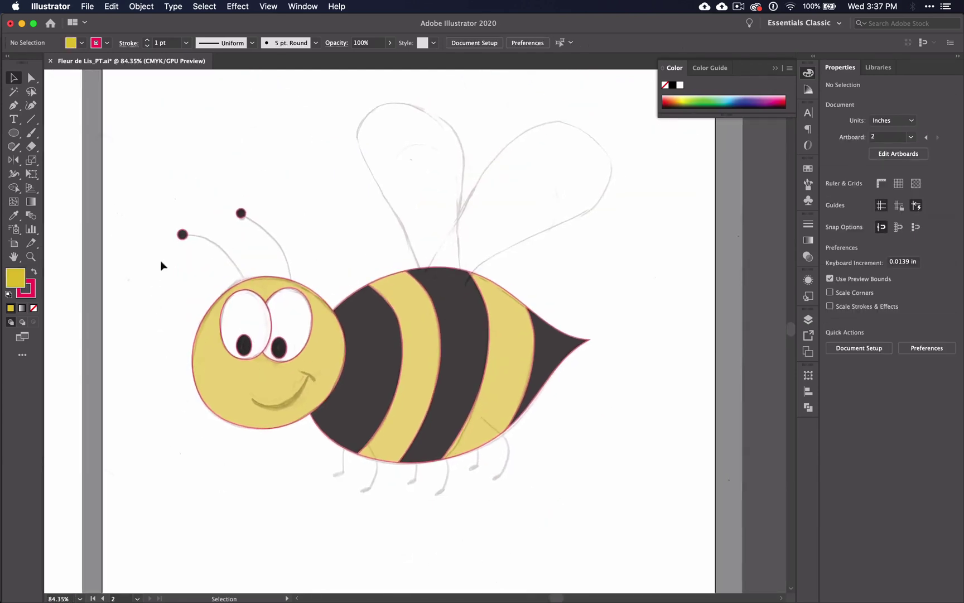
drag(156, 188, 615, 513)
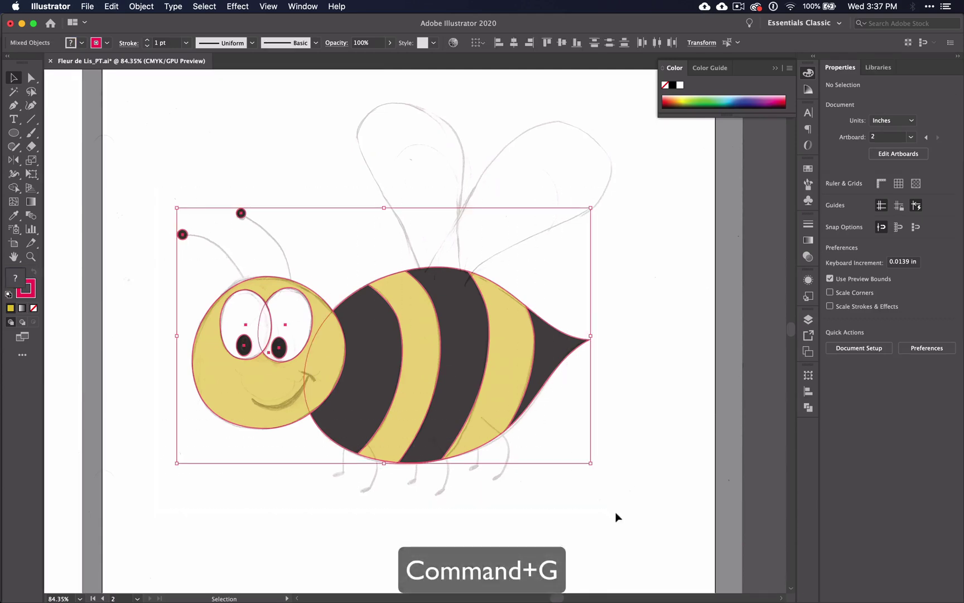
key(super+g)
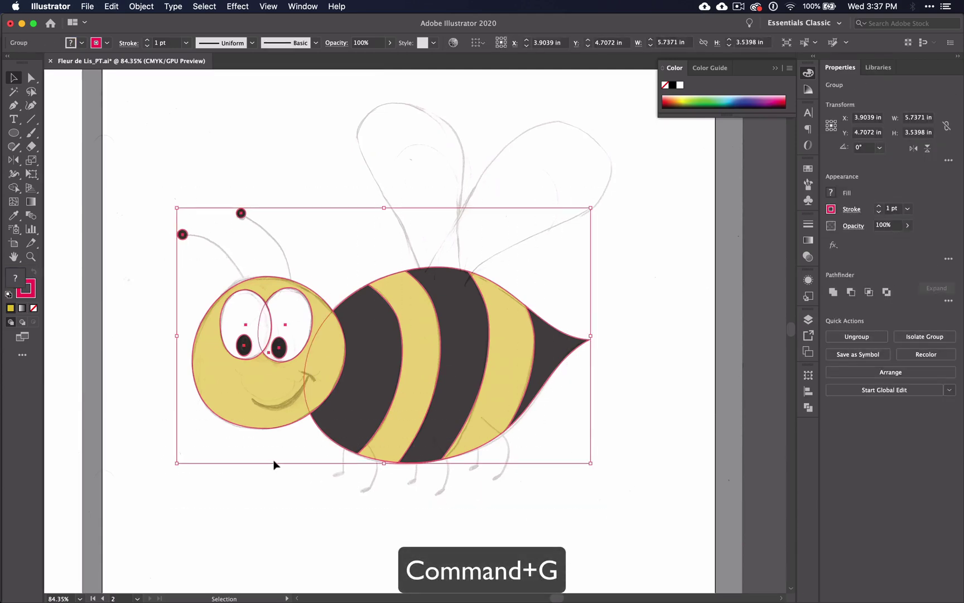
click(618, 513)
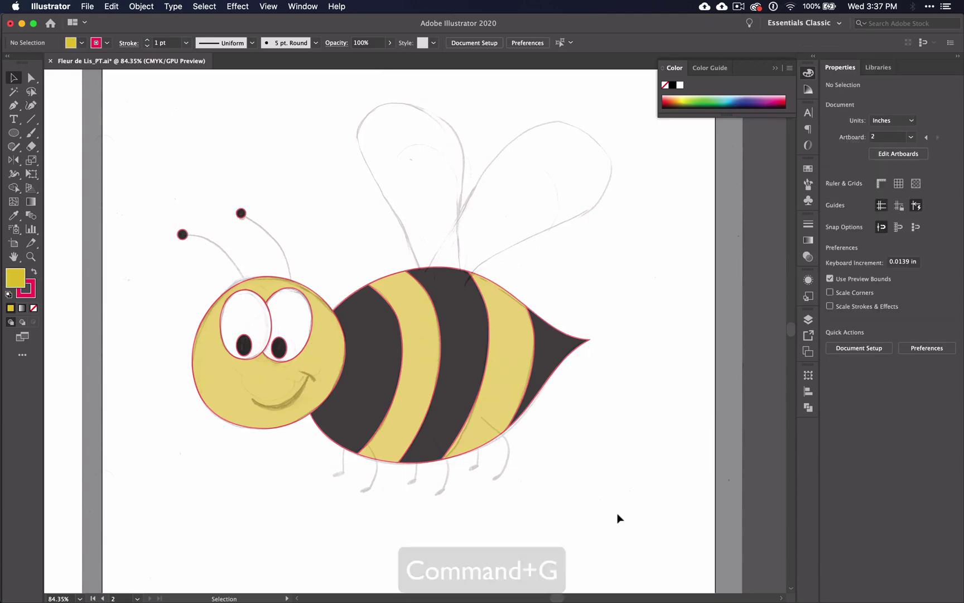